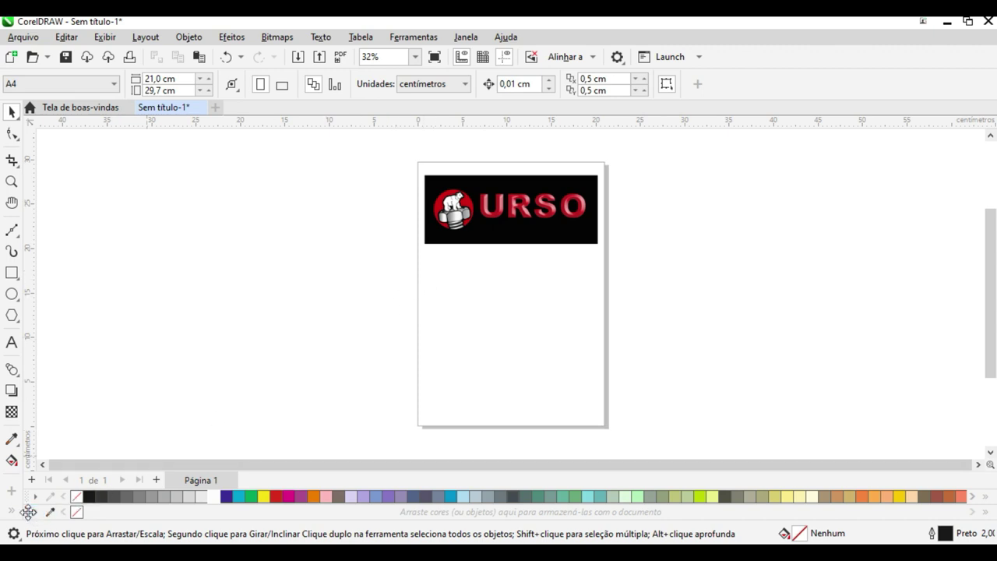
Undock the document colour palette and close it
{"action": "left_click_drag", "start_coordinate": [28, 512], "coordinate": [77, 223]}
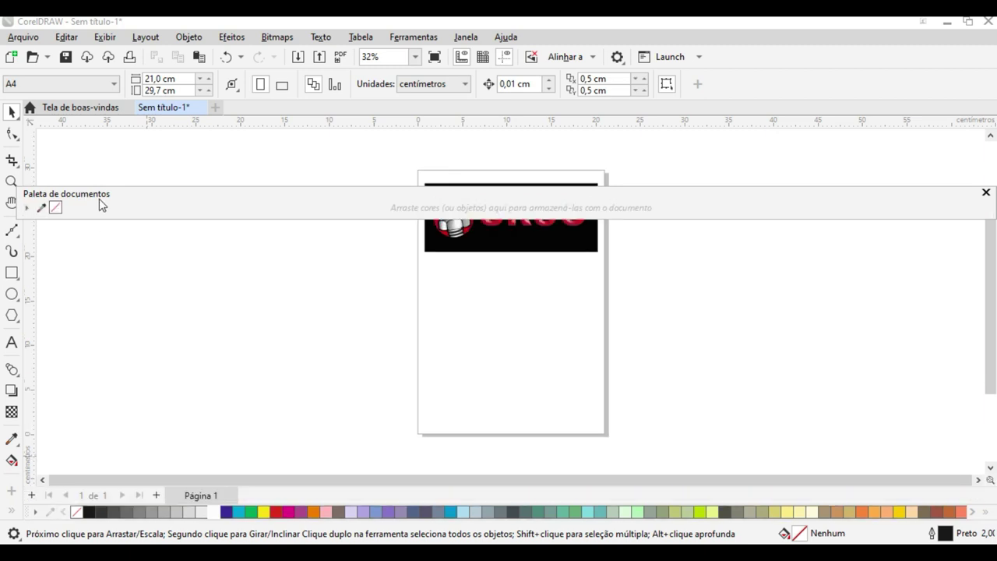
{"action": "left_click", "coordinate": [986, 191]}
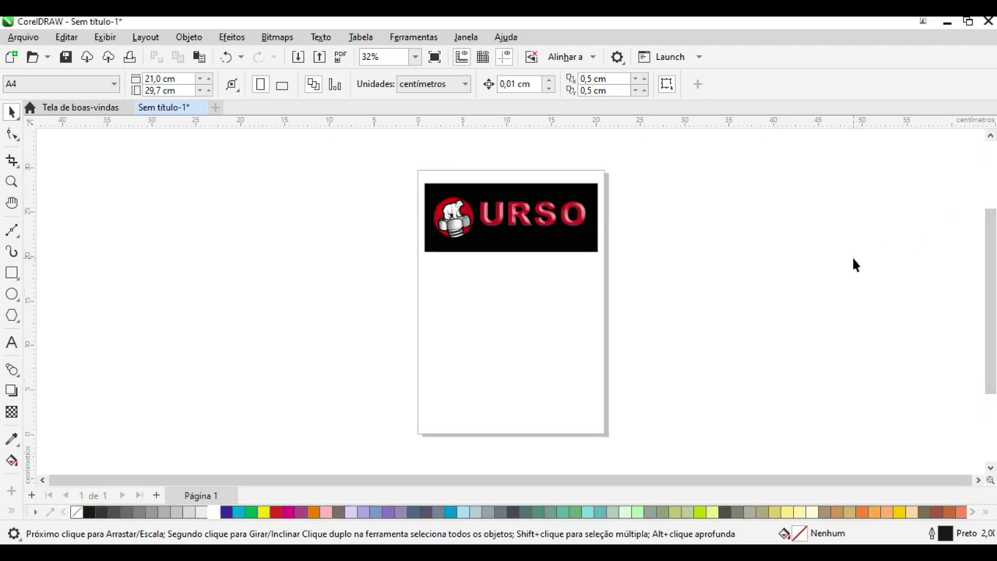
Turn on Paleta de documentos in the palette list, dock it beneath the default colour palette and close the Paletas docker
{"action": "left_click", "coordinate": [466, 37]}
{"action": "mouse_move", "coordinate": [527, 269]}
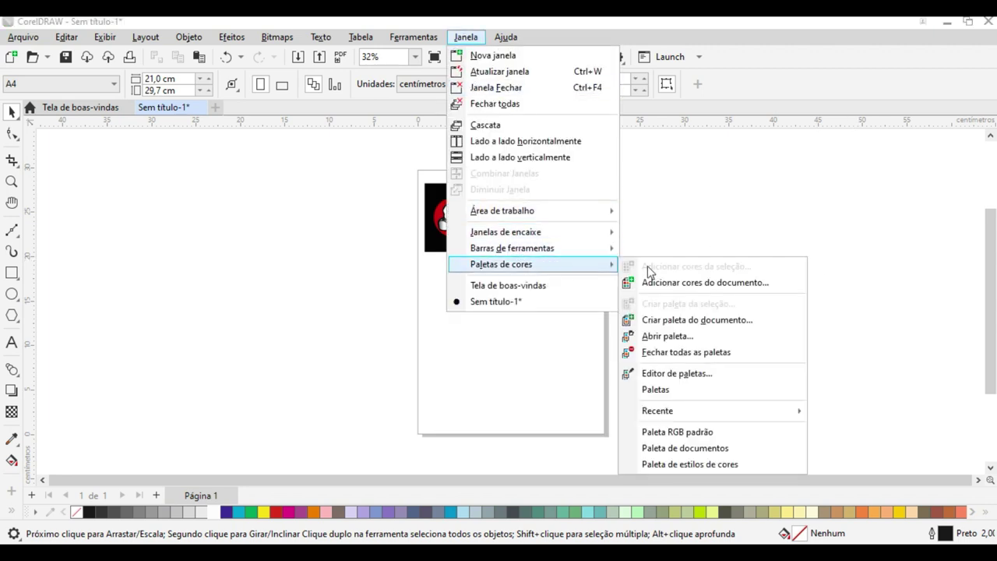
{"action": "left_click", "coordinate": [700, 397]}
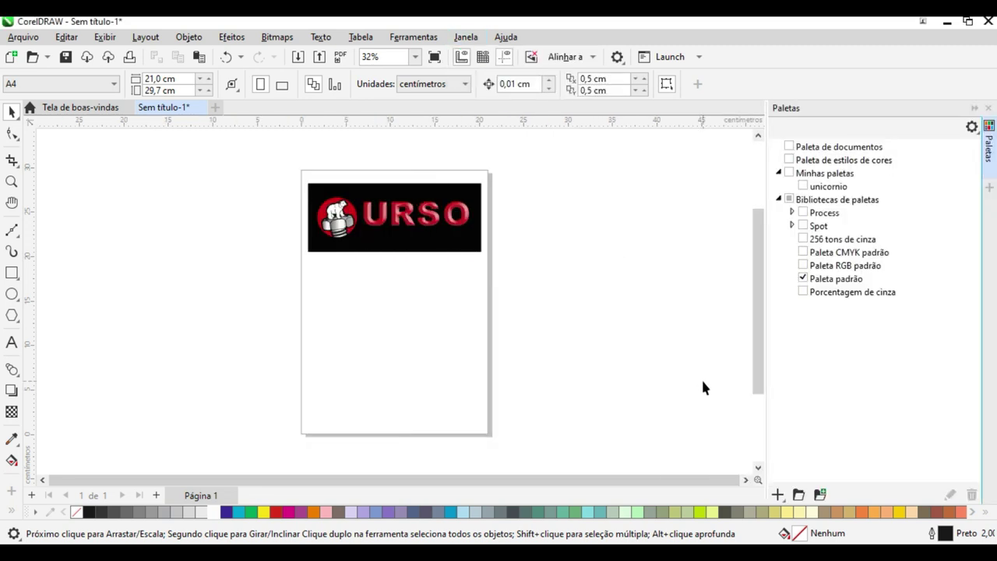
{"action": "left_click", "coordinate": [790, 147]}
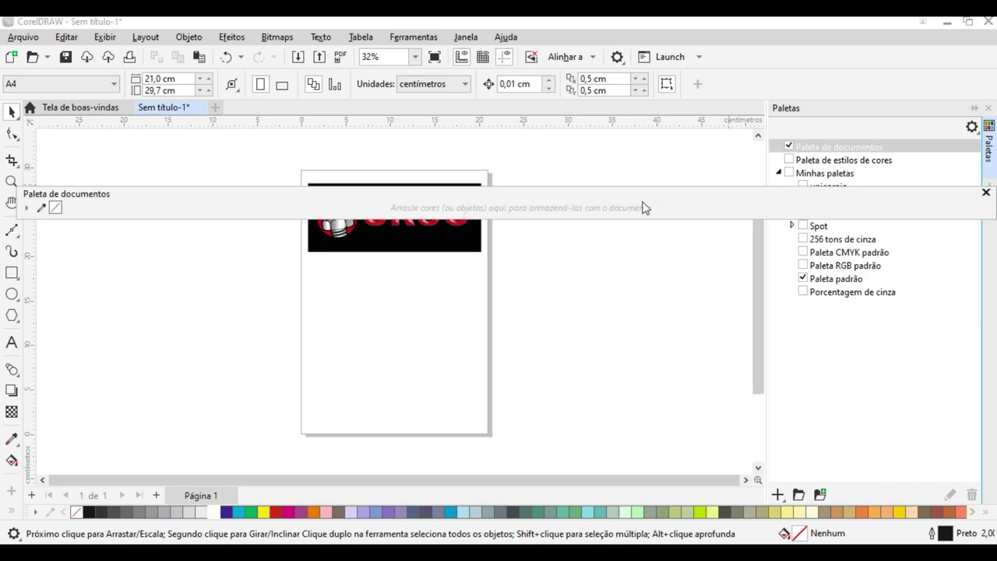
{"action": "left_click_drag", "start_coordinate": [128, 197], "coordinate": [133, 532]}
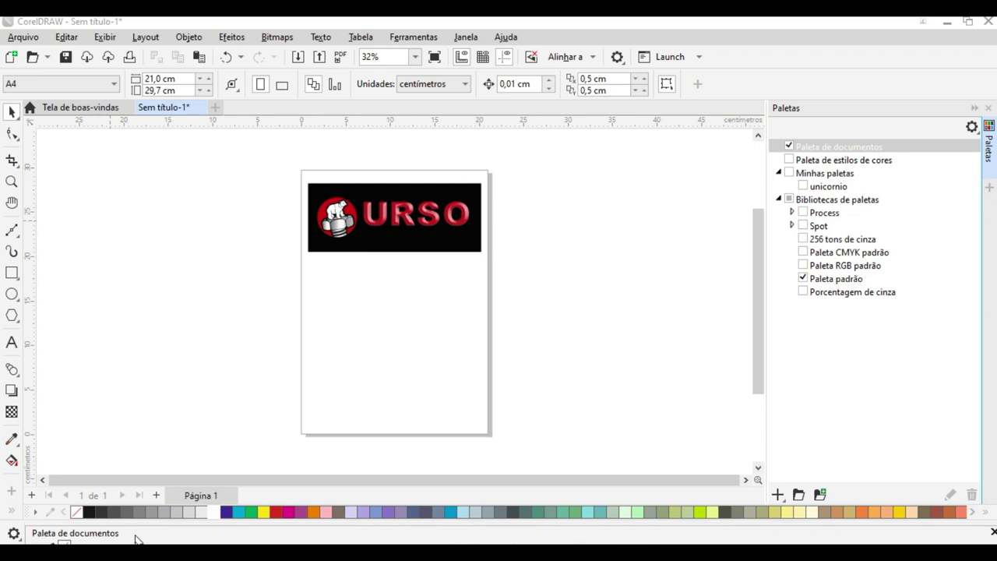
{"action": "left_click_drag", "start_coordinate": [135, 537], "coordinate": [139, 527]}
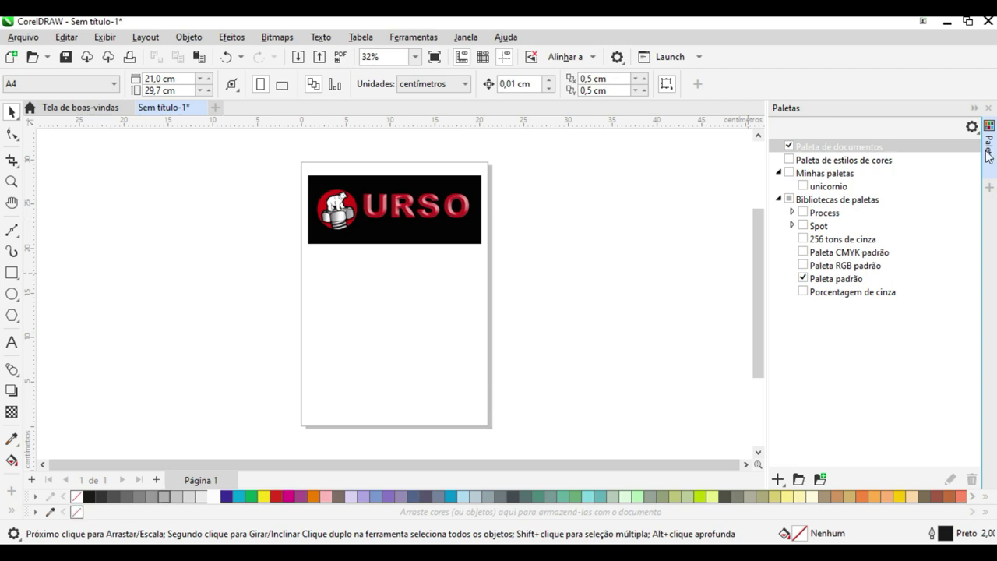
{"action": "left_click", "coordinate": [988, 109]}
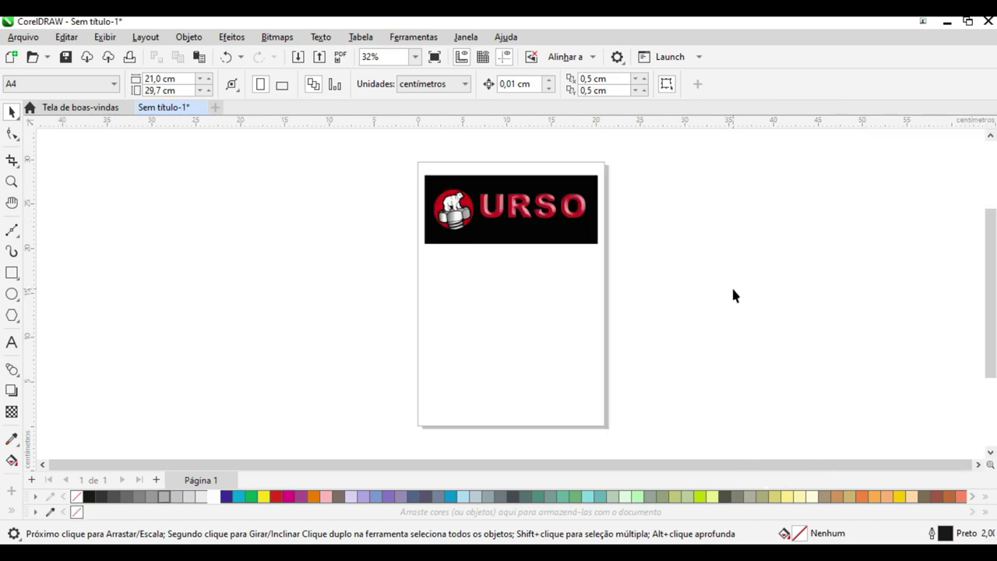
Add 10 colours from the selected URSO logo bitmap to the document palette
{"action": "left_click", "coordinate": [530, 229]}
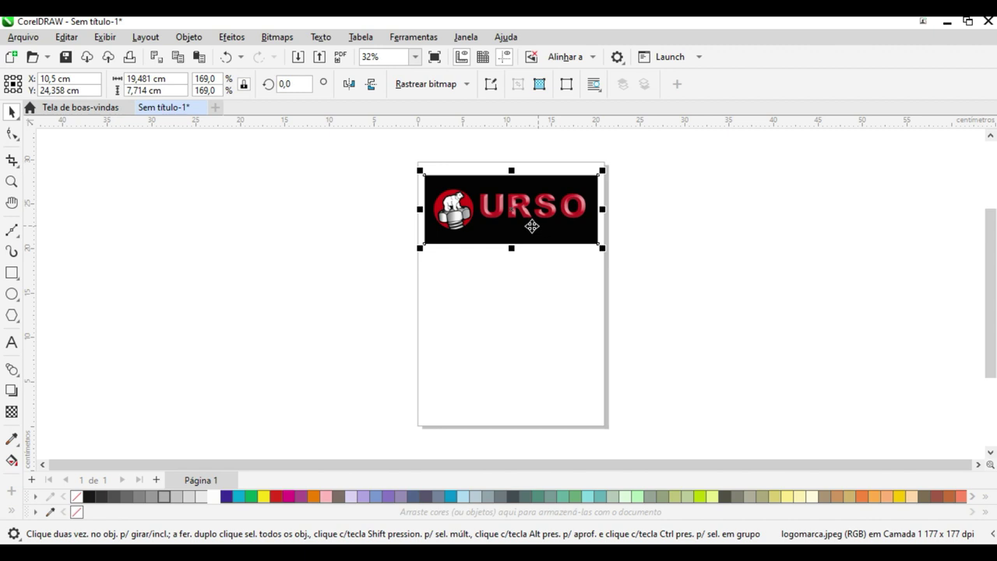
{"action": "left_click", "coordinate": [602, 234]}
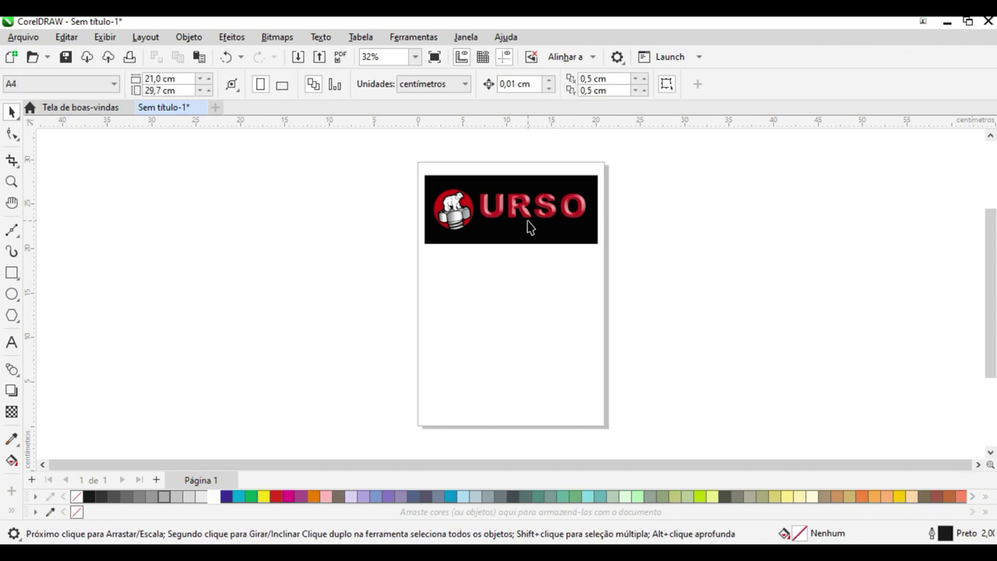
{"action": "left_click", "coordinate": [522, 226]}
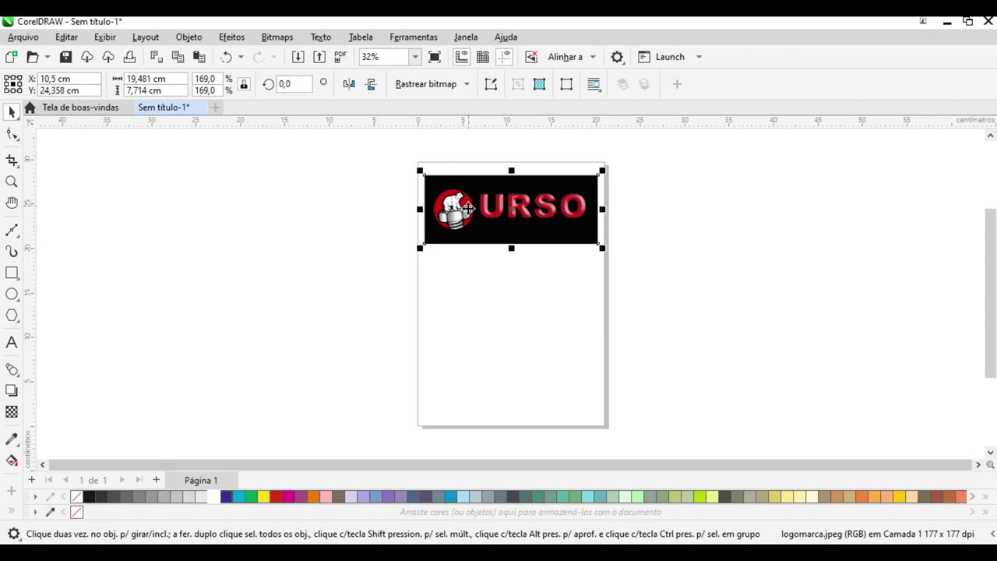
{"action": "left_click", "coordinate": [35, 515]}
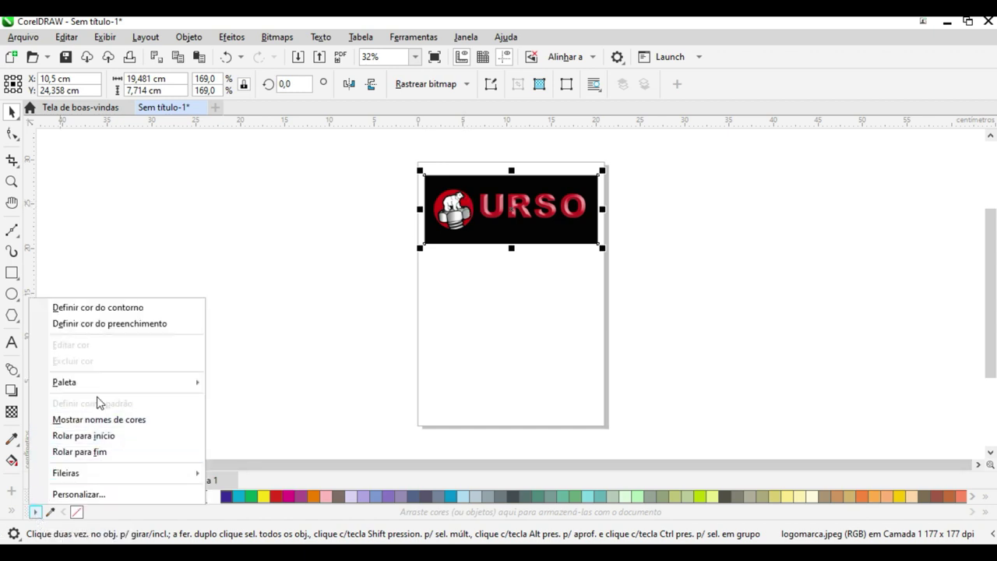
{"action": "mouse_move", "coordinate": [110, 385]}
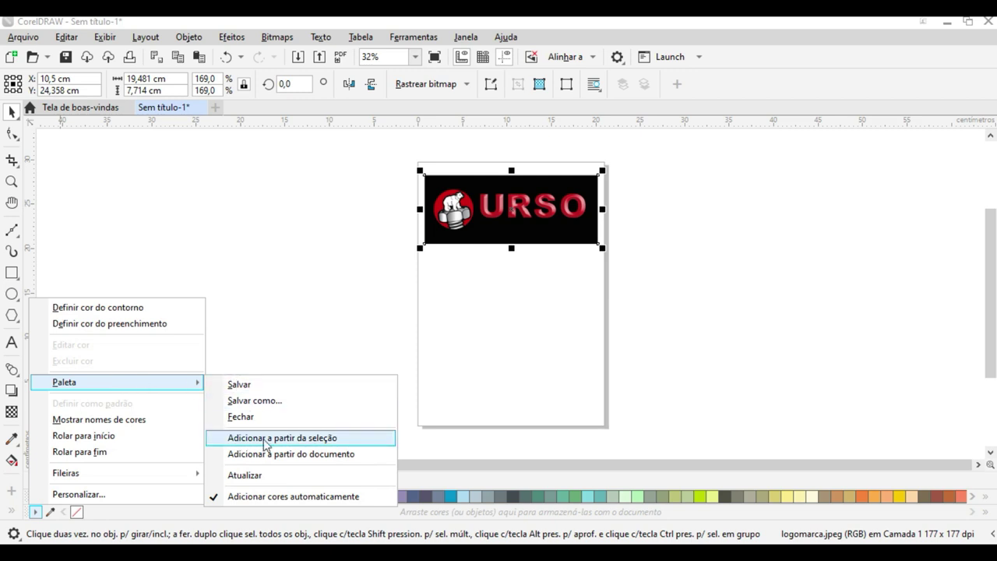
{"action": "left_click", "coordinate": [320, 440]}
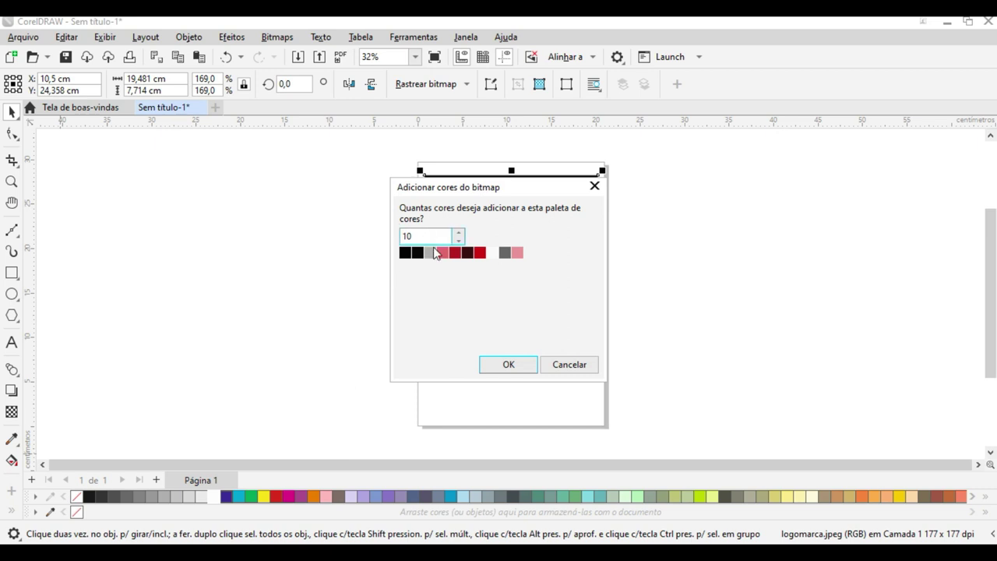
{"action": "left_click", "coordinate": [500, 366]}
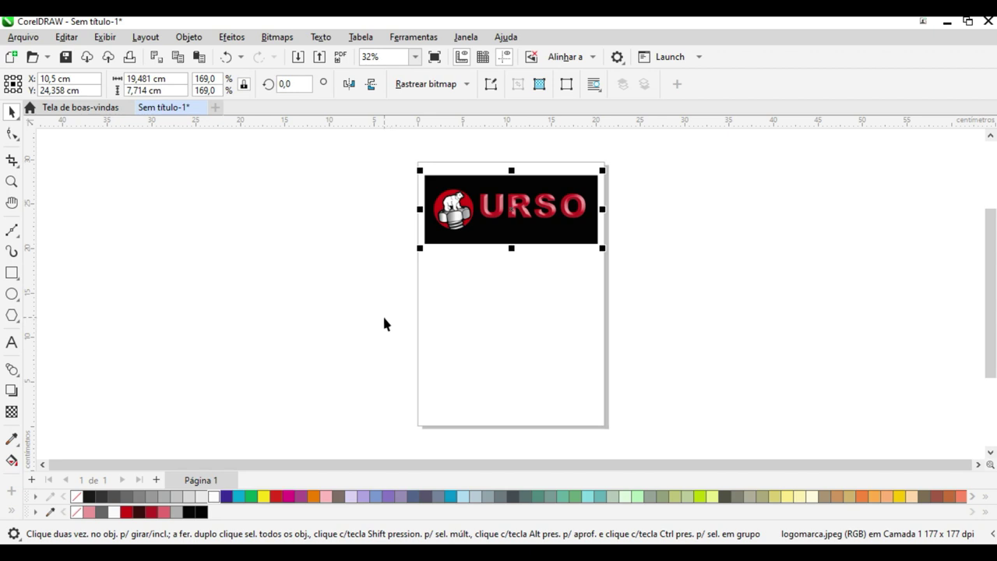
Draw a rectangle about 21.5 × 8.2 cm beside the page and fill it with the crimson red (R184 G27 B34) from the document palette
{"action": "left_click", "coordinate": [178, 311]}
{"action": "left_click", "coordinate": [12, 273]}
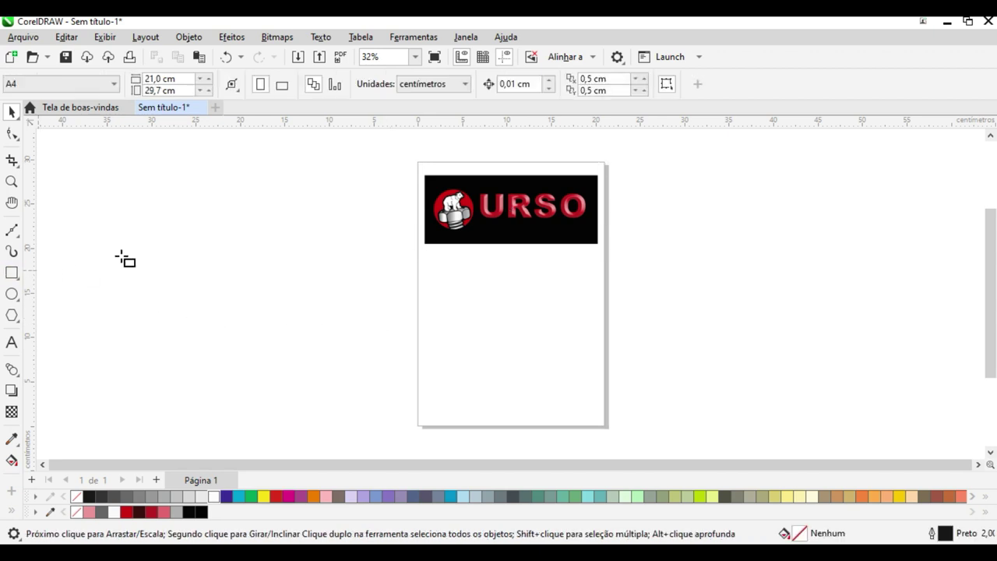
{"action": "left_click_drag", "start_coordinate": [122, 254], "coordinate": [315, 329]}
{"action": "key", "text": "space"}
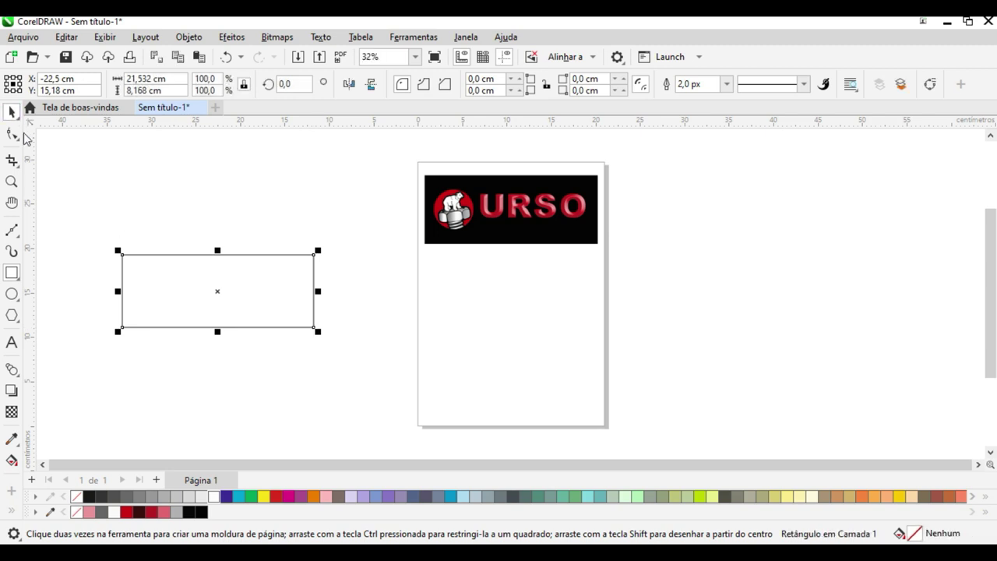
{"action": "left_click", "coordinate": [152, 513]}
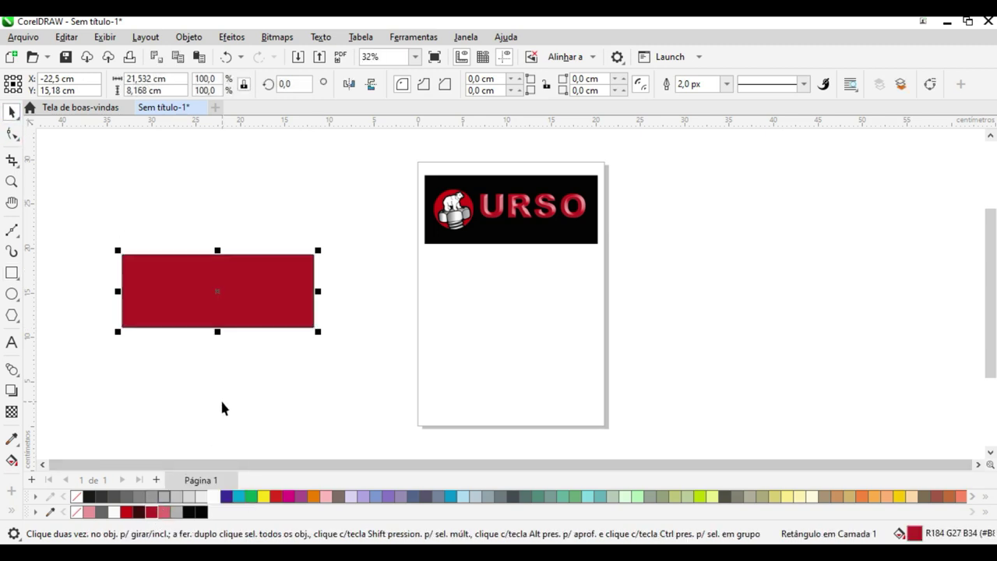
{"action": "left_click", "coordinate": [221, 408]}
Create the text "Comunidadeweb" in Impact, enlarge it to about 82 pt and place it over the red rectangle
{"action": "left_click", "coordinate": [12, 343]}
{"action": "left_click", "coordinate": [120, 379]}
{"action": "type", "text": "comunidadeweb"}
{"action": "key", "text": "Escape"}
{"action": "left_click", "coordinate": [10, 113]}
{"action": "left_click", "coordinate": [508, 83]}
{"action": "left_click", "coordinate": [477, 148]}
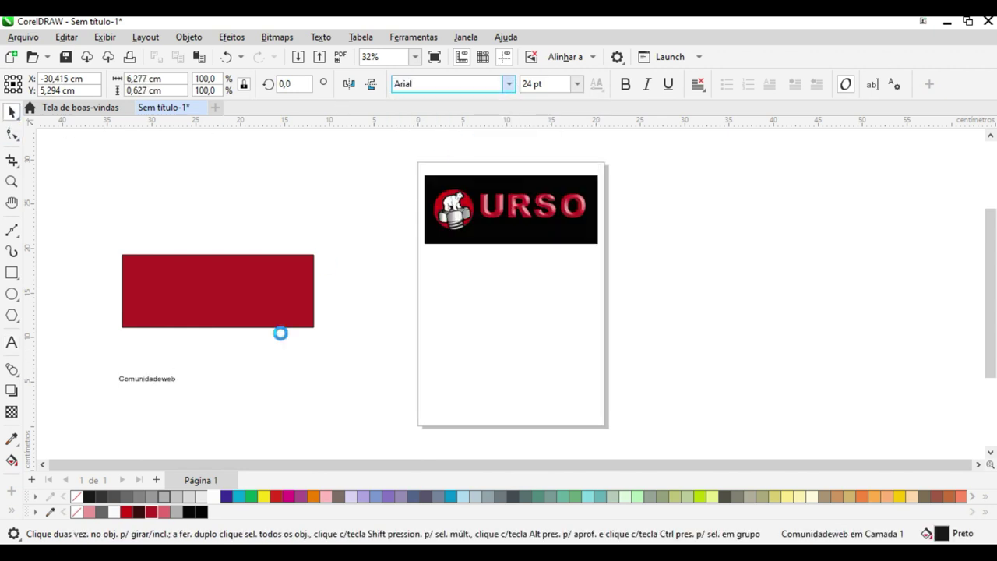
{"action": "left_click_drag", "start_coordinate": [189, 398], "coordinate": [268, 308]}
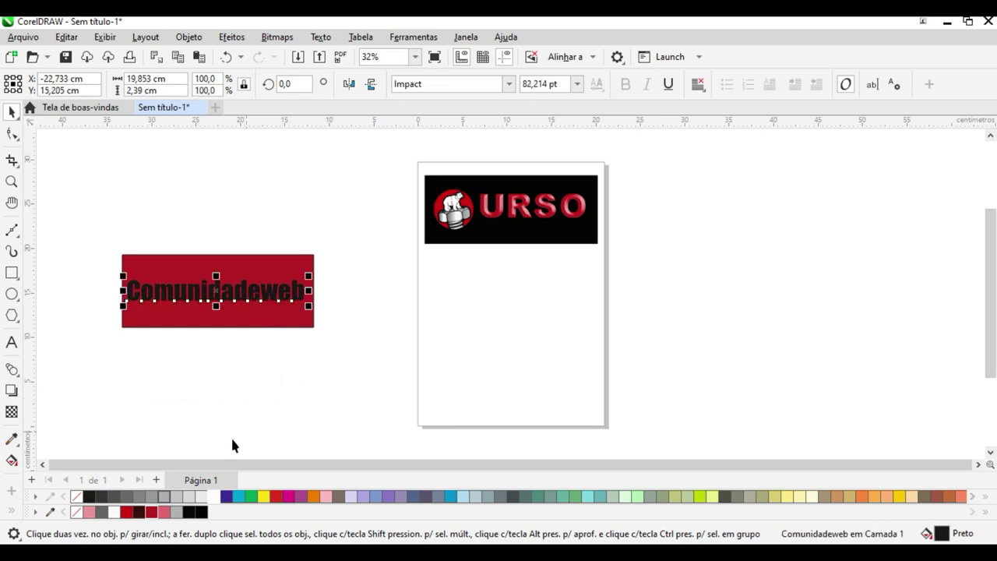
Try the document palette's white and pink on the Comunidadeweb text and fill it with the palette's grey
{"action": "left_click", "coordinate": [176, 497]}
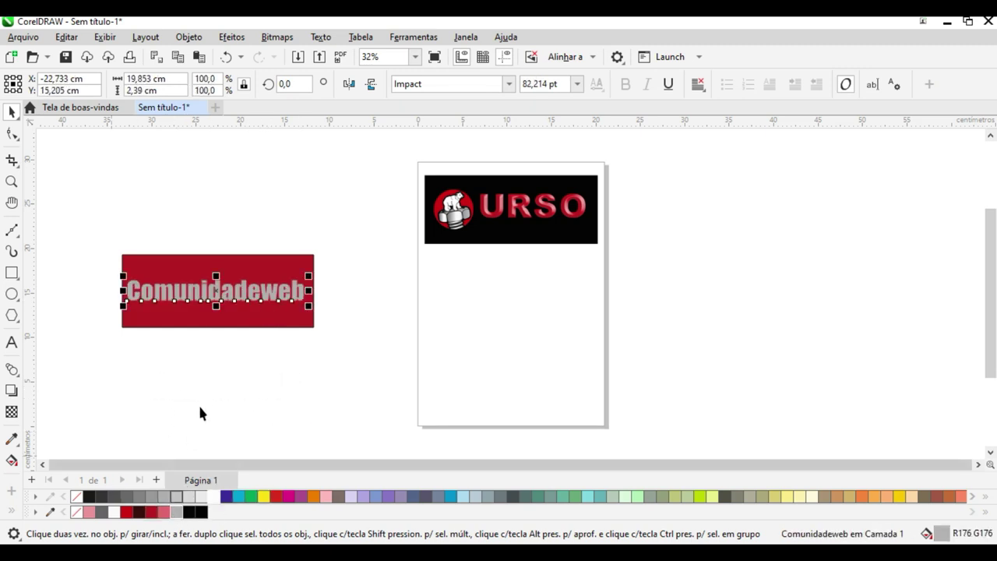
{"action": "left_click", "coordinate": [114, 512]}
{"action": "left_click", "coordinate": [90, 512]}
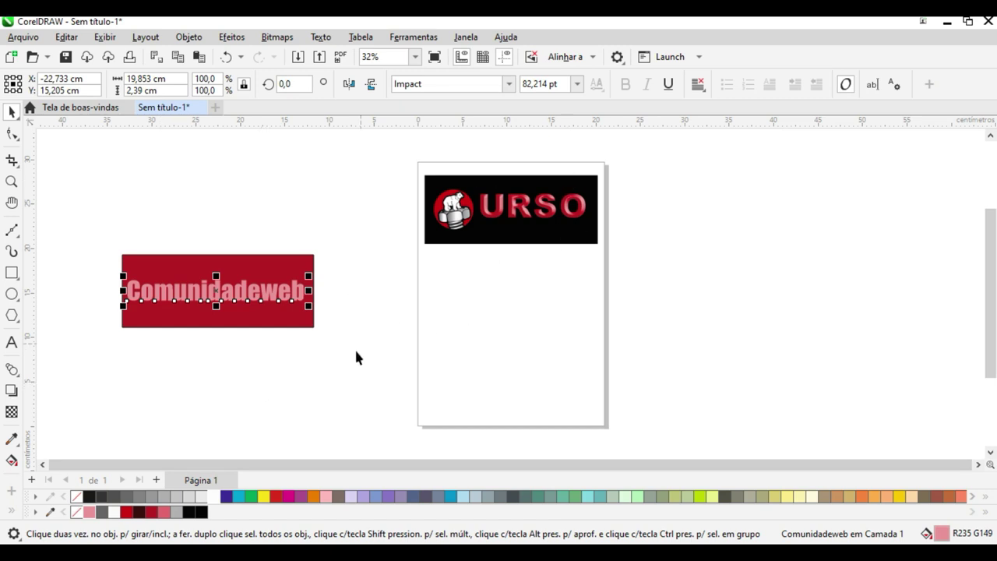
{"action": "left_click", "coordinate": [177, 511]}
{"action": "left_click", "coordinate": [285, 427]}
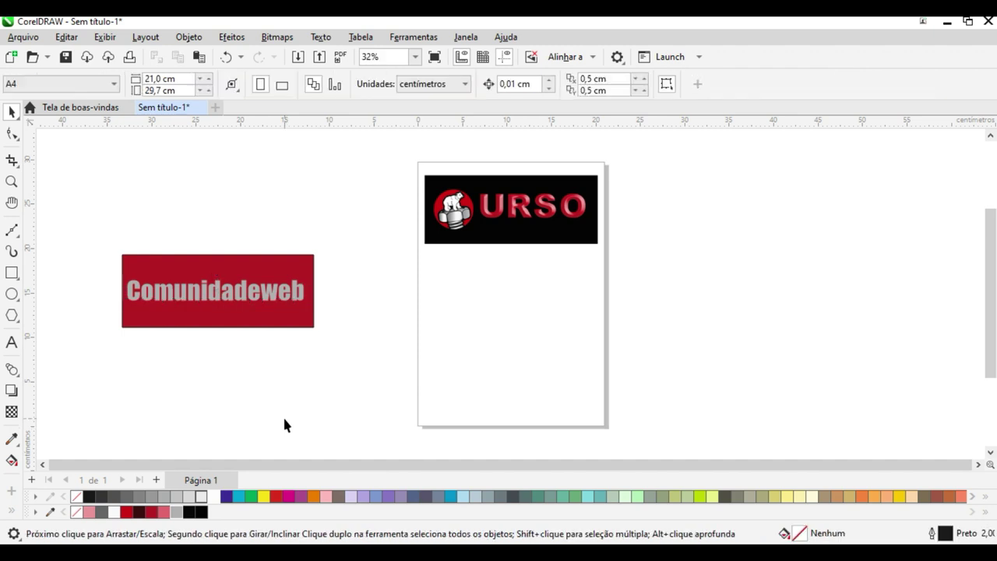
{"action": "left_click", "coordinate": [276, 322]}
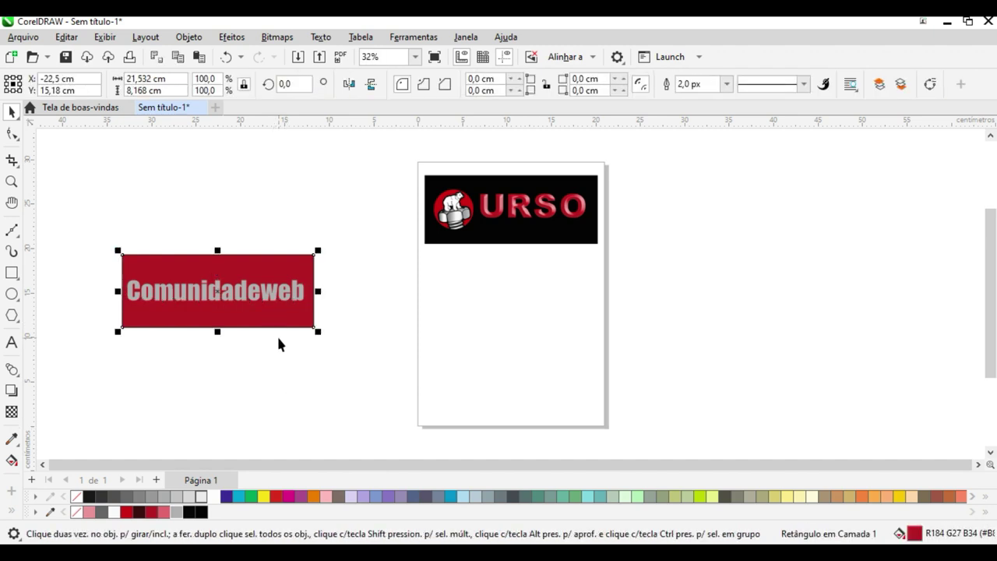
Close the current document and create a new portrait A4 document, 21 × 29.7 cm, CMYK at 300 dpi
{"action": "left_click", "coordinate": [204, 107]}
{"action": "left_click", "coordinate": [491, 324]}
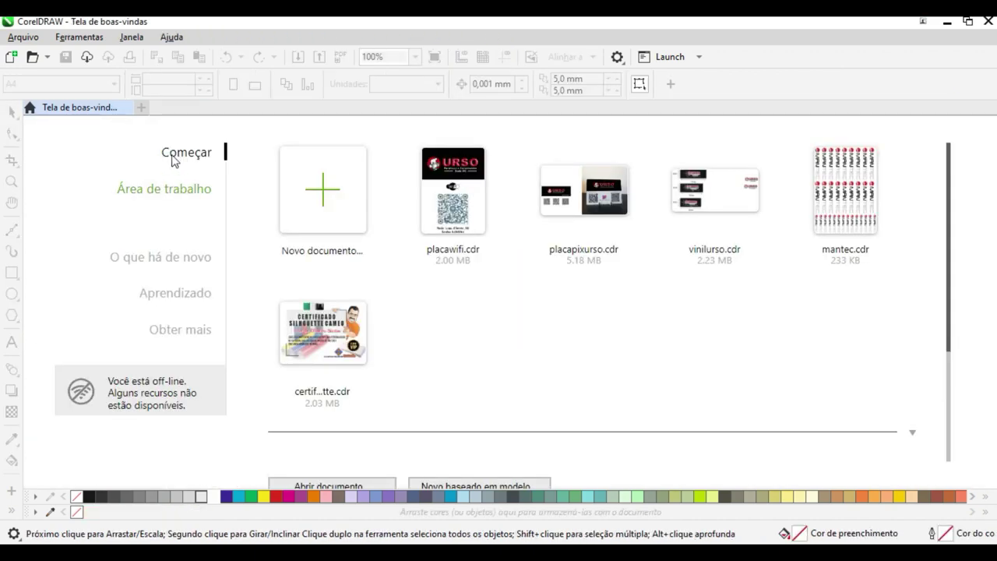
{"action": "key", "text": "ctrl+n"}
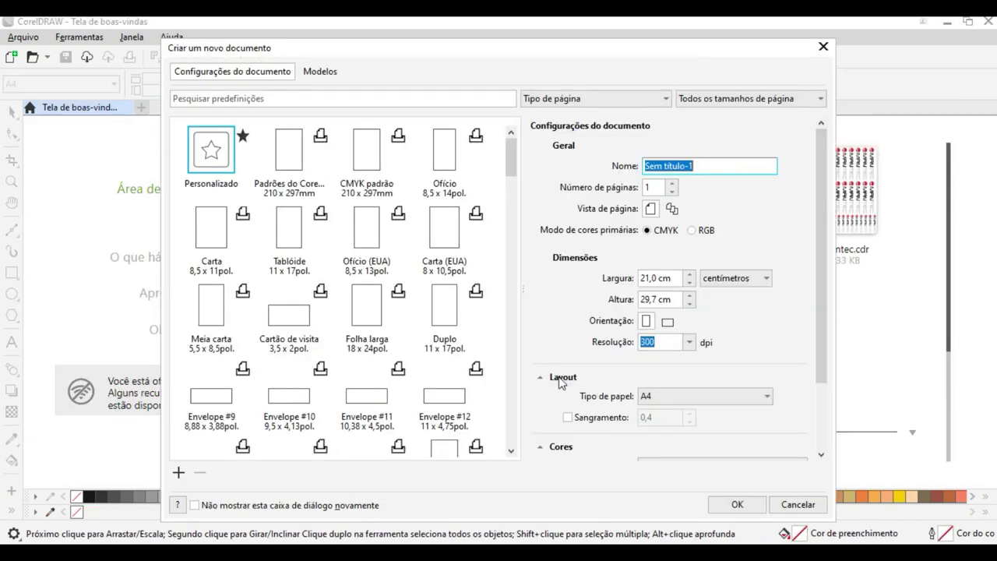
{"action": "left_click", "coordinate": [746, 504]}
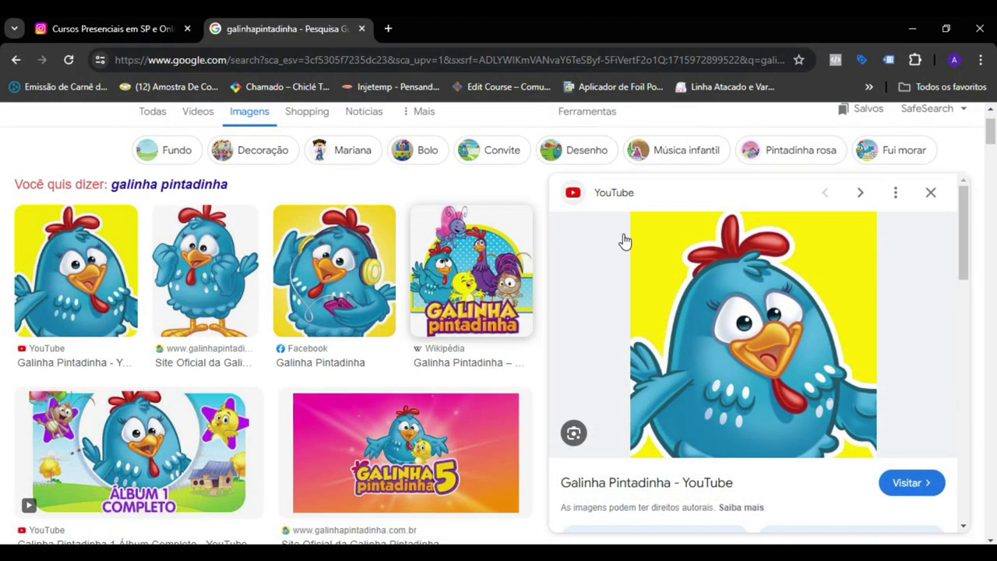
Copy the Galinha Pintadinha picture from the Chrome image results and paste it into the new CorelDRAW document, shifted over the page's right edge
{"action": "right_click", "coordinate": [769, 281]}
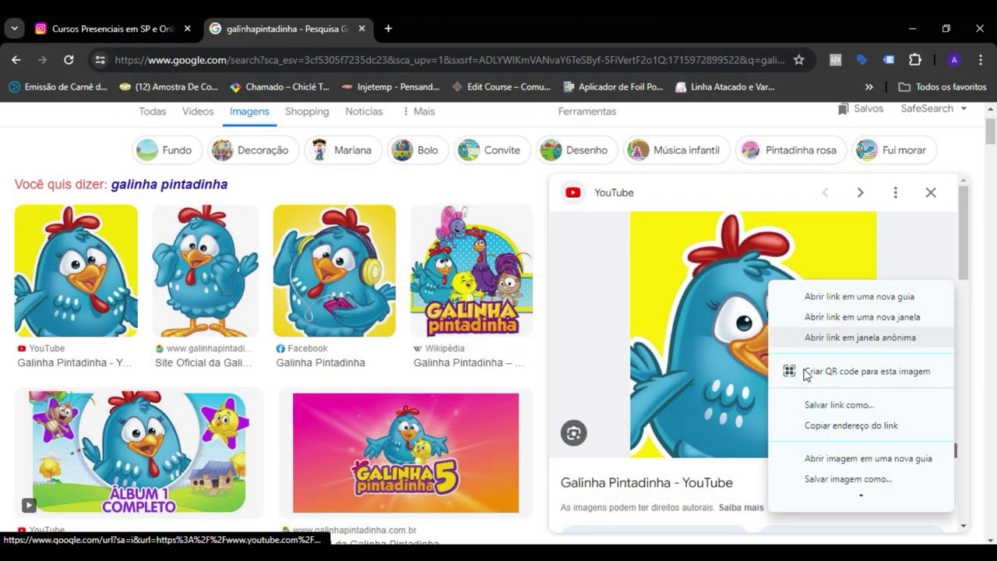
{"action": "scroll", "coordinate": [841, 448], "scroll_direction": "down", "scroll_amount": 2}
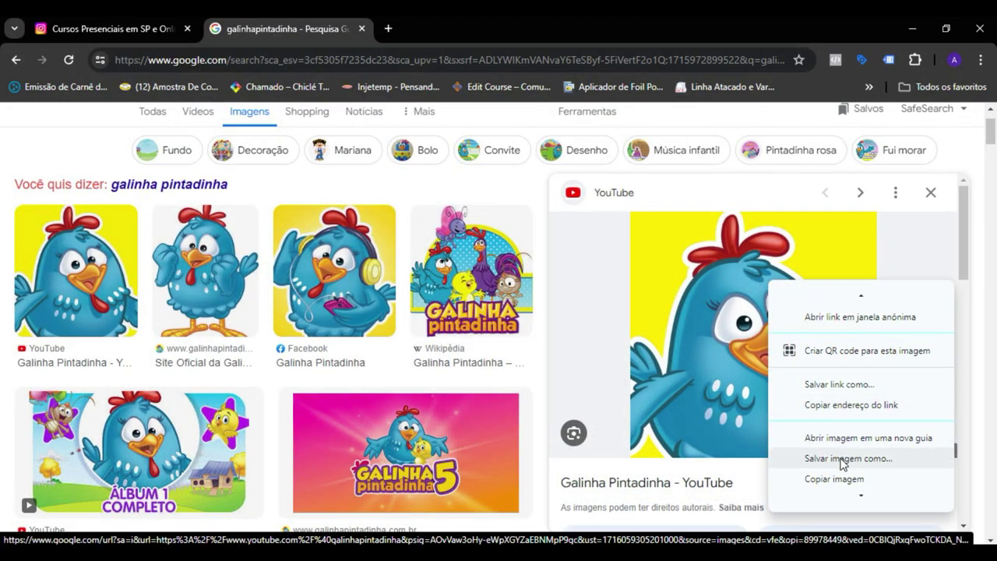
{"action": "left_click", "coordinate": [835, 476]}
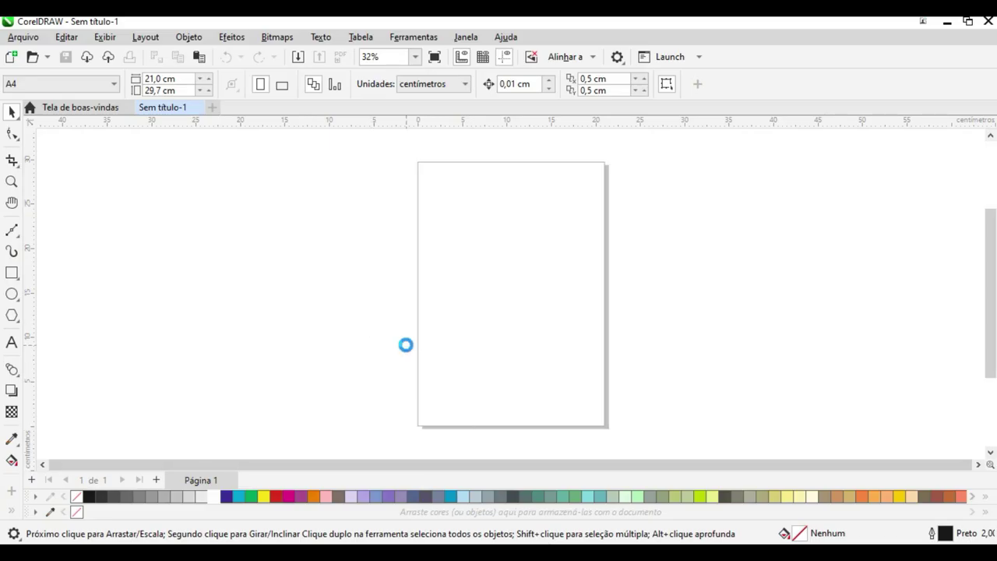
{"action": "left_click", "coordinate": [608, 396]}
{"action": "left_click_drag", "start_coordinate": [537, 277], "coordinate": [808, 296]}
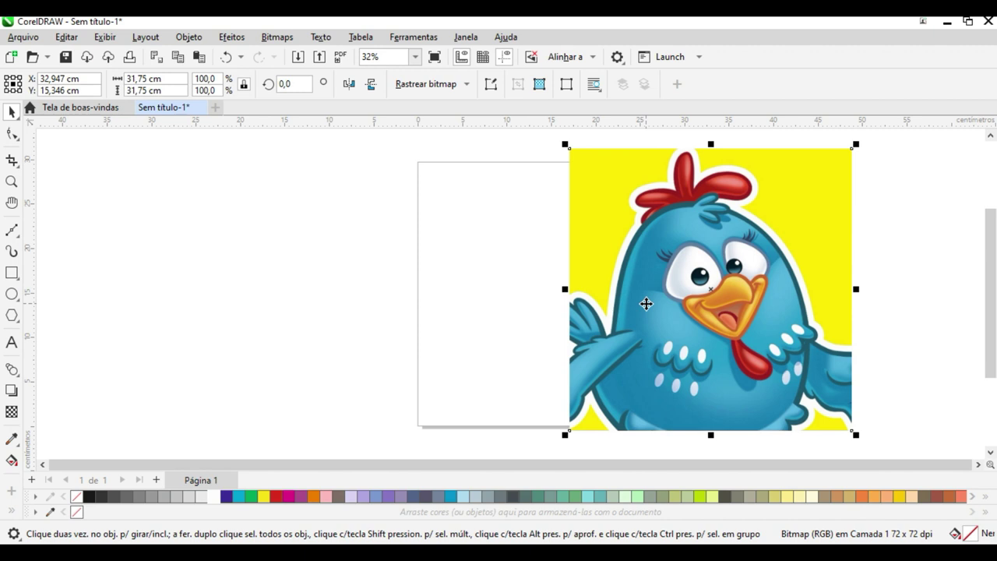
Add 30 colours from the selected Galinha Pintadinha bitmap to the document palette
{"action": "left_click", "coordinate": [12, 439]}
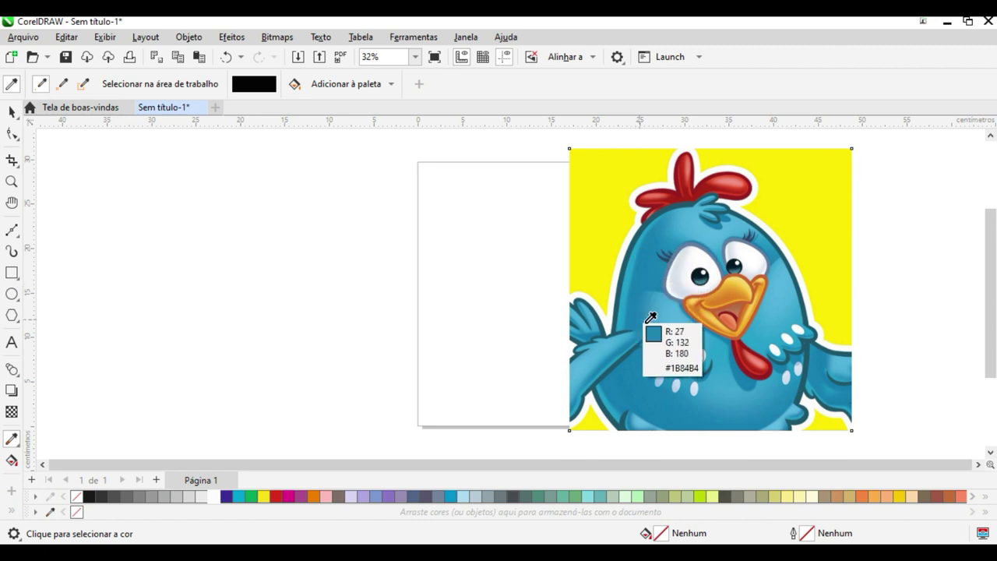
{"action": "key", "text": "space"}
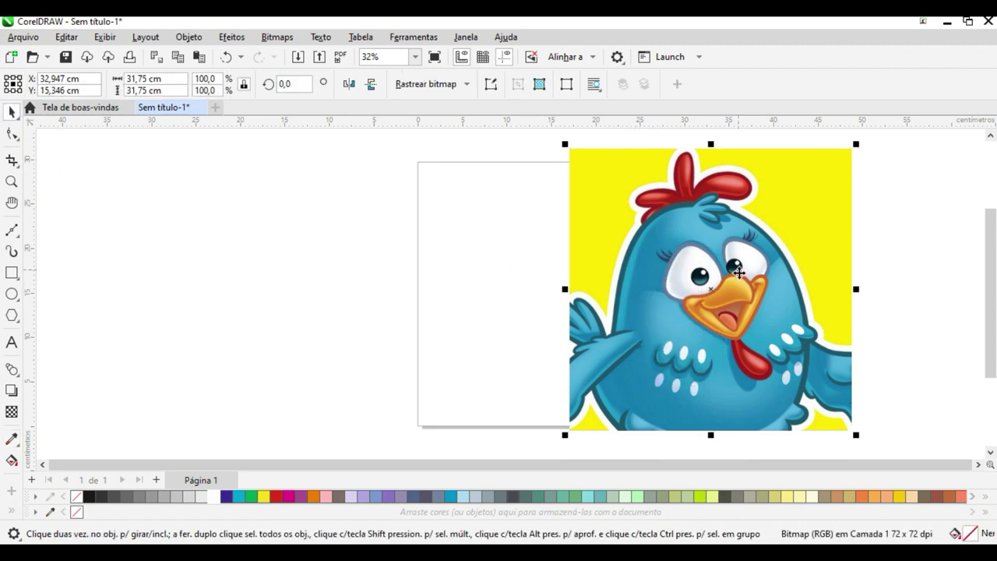
{"action": "left_click", "coordinate": [34, 513]}
{"action": "left_click", "coordinate": [78, 452]}
{"action": "left_click", "coordinate": [35, 513]}
{"action": "left_click", "coordinate": [34, 513]}
{"action": "left_click", "coordinate": [35, 512]}
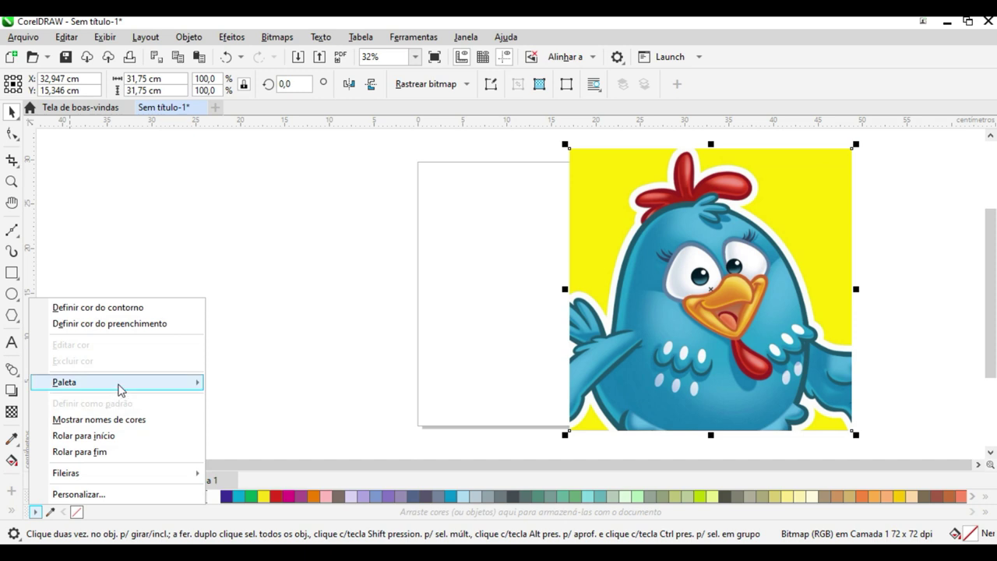
{"action": "mouse_move", "coordinate": [121, 386]}
{"action": "left_click", "coordinate": [261, 438]}
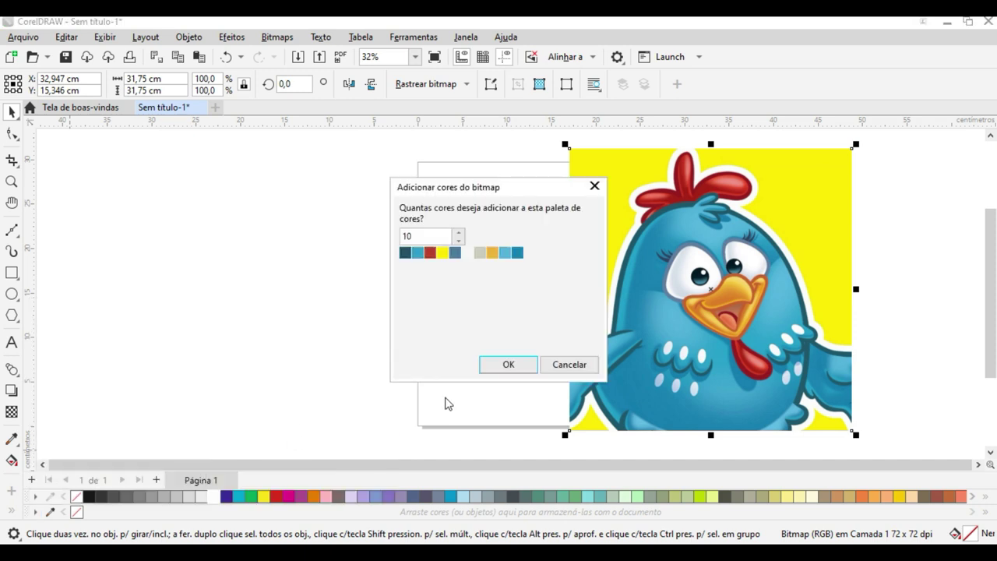
{"action": "left_click", "coordinate": [429, 253]}
{"action": "left_click", "coordinate": [459, 232]}
{"action": "left_click", "coordinate": [459, 232]}
{"action": "left_click", "coordinate": [459, 233]}
{"action": "left_click", "coordinate": [459, 232]}
{"action": "left_click", "coordinate": [459, 232]}
{"action": "left_click", "coordinate": [459, 232]}
{"action": "left_click", "coordinate": [459, 233]}
{"action": "left_click", "coordinate": [459, 232]}
{"action": "left_click", "coordinate": [459, 233]}
{"action": "left_click", "coordinate": [459, 232]}
{"action": "left_click", "coordinate": [459, 232]}
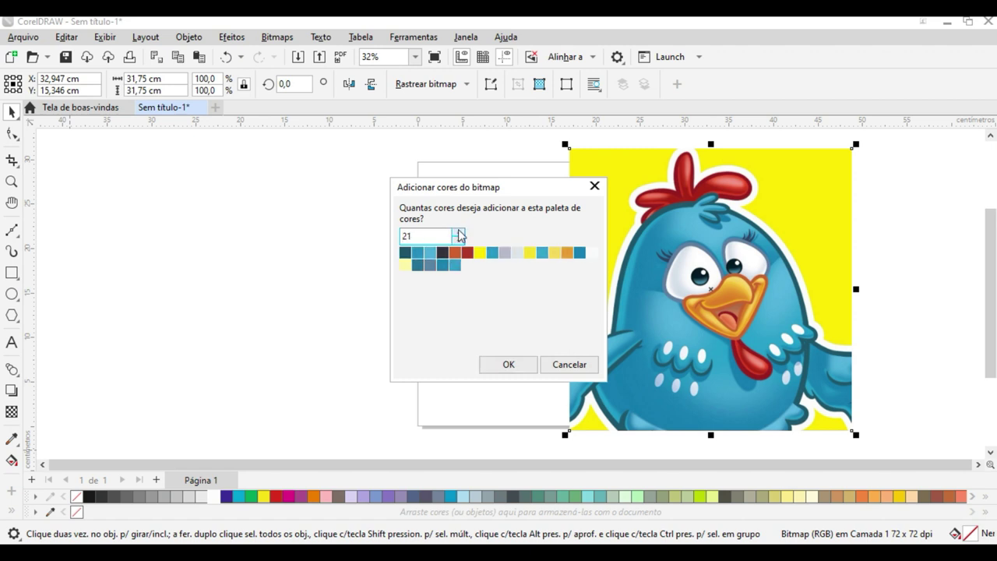
{"action": "left_click", "coordinate": [459, 232]}
{"action": "left_click", "coordinate": [459, 232]}
{"action": "left_click", "coordinate": [459, 232]}
{"action": "left_click", "coordinate": [459, 232]}
{"action": "left_click", "coordinate": [459, 232]}
{"action": "left_click", "coordinate": [459, 232]}
{"action": "left_click", "coordinate": [459, 233]}
{"action": "left_click", "coordinate": [459, 232]}
{"action": "left_click", "coordinate": [459, 233]}
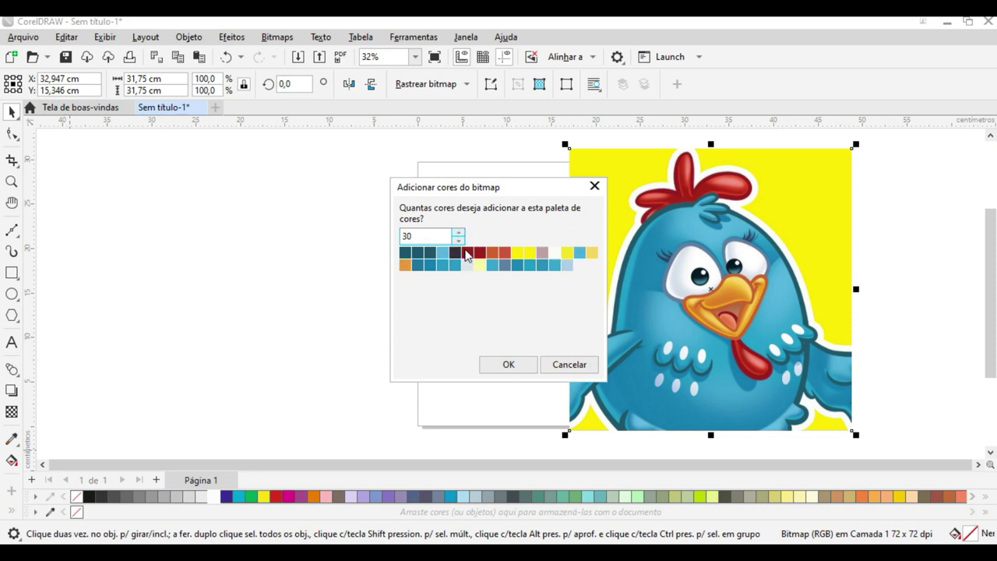
{"action": "left_click", "coordinate": [509, 365]}
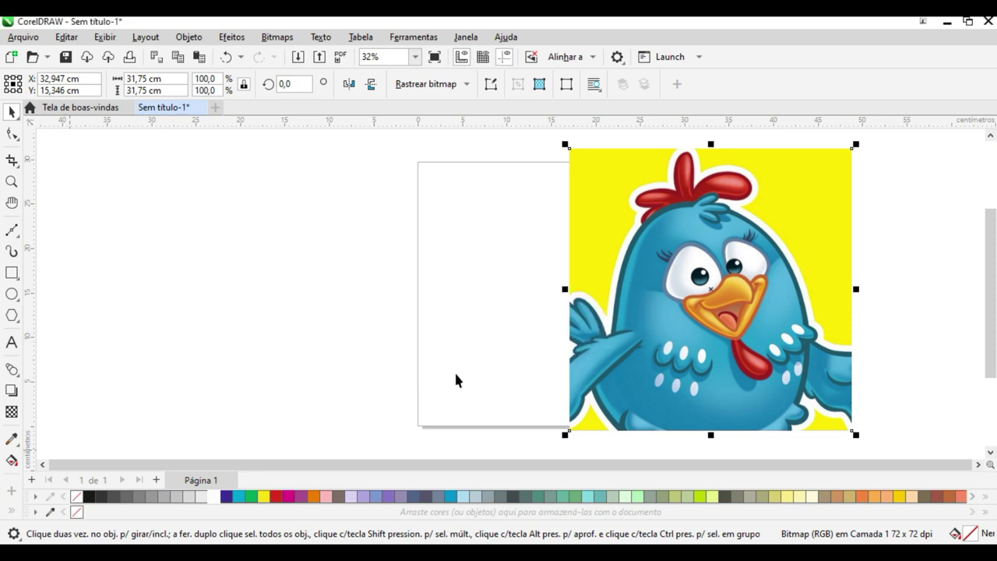
Draw a rectangle about 23.3 × 18 cm to the left of the page and fill it with the document palette's light blue, R72 G172 B214
{"action": "left_click", "coordinate": [356, 281]}
{"action": "left_click", "coordinate": [12, 273]}
{"action": "left_click_drag", "start_coordinate": [177, 290], "coordinate": [306, 361]}
{"action": "left_click", "coordinate": [12, 111]}
{"action": "left_click_drag", "start_coordinate": [191, 233], "coordinate": [303, 263]}
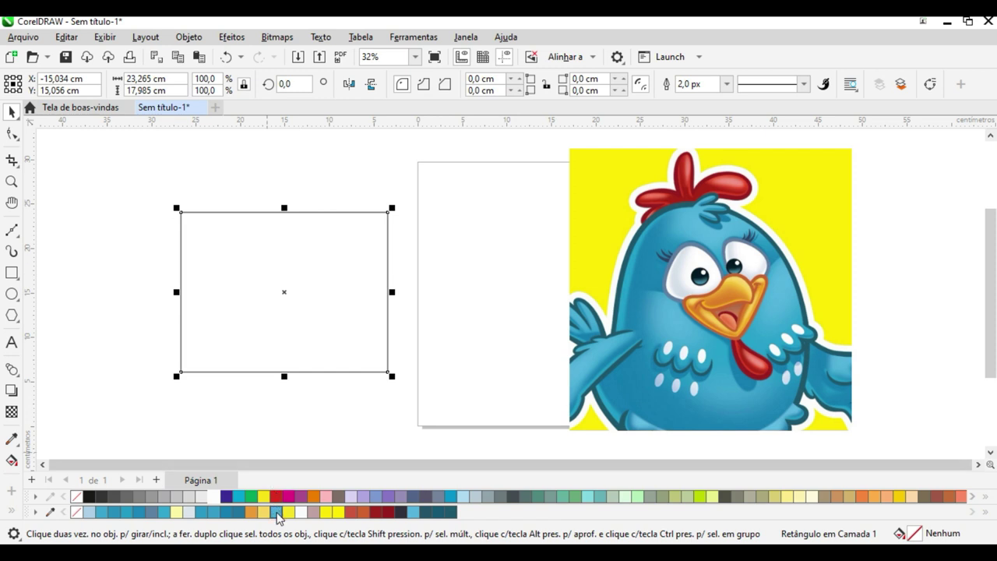
{"action": "left_click", "coordinate": [277, 511]}
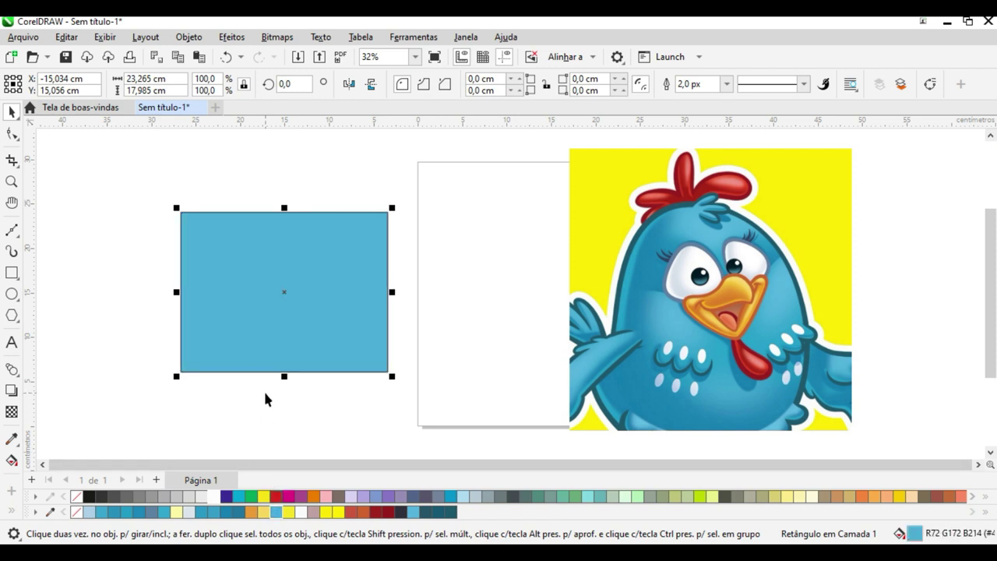
Scale down the Galinha Pintadinha picture to less than half its size and move it onto the blue rectangle
{"action": "left_click", "coordinate": [674, 313]}
{"action": "left_click_drag", "start_coordinate": [856, 145], "coordinate": [663, 337]}
{"action": "left_click_drag", "start_coordinate": [663, 394], "coordinate": [363, 312]}
Send the blue rectangle behind the picture and shift the picture slightly towards the rectangle's right edge
{"action": "right_click", "coordinate": [233, 282]}
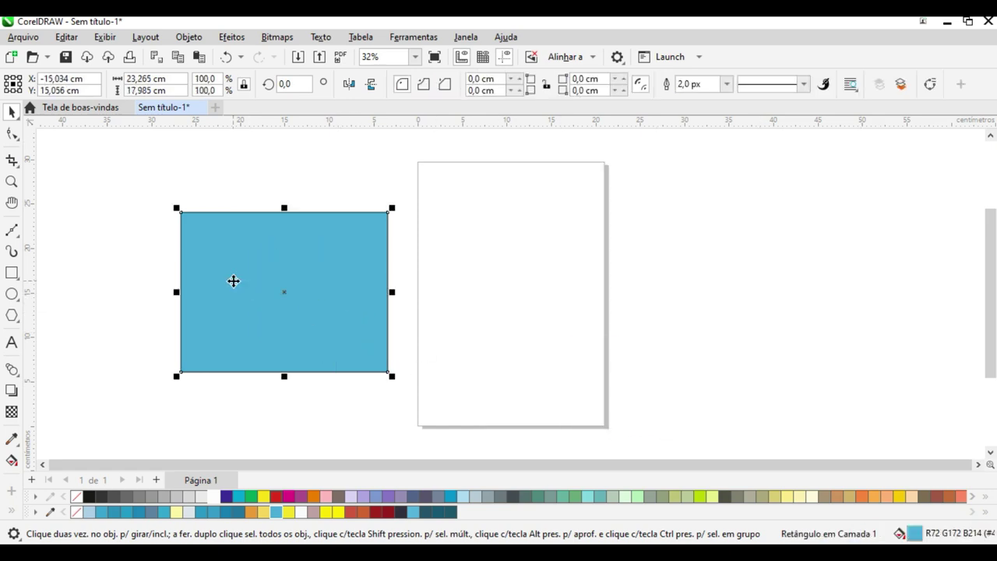
{"action": "mouse_move", "coordinate": [309, 238]}
{"action": "left_click", "coordinate": [484, 250]}
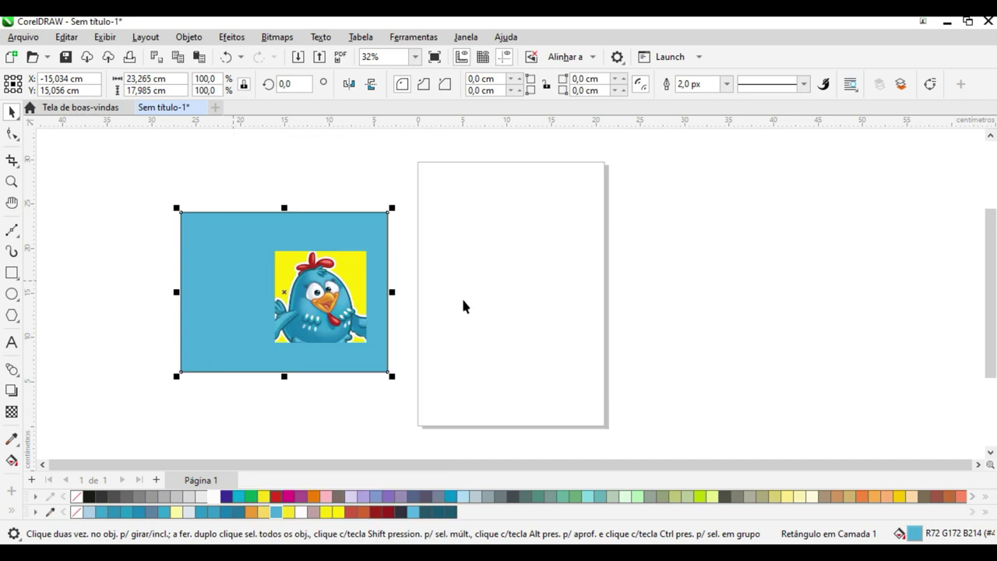
{"action": "left_click", "coordinate": [465, 303]}
{"action": "left_click_drag", "start_coordinate": [350, 312], "coordinate": [360, 312]}
{"action": "left_click", "coordinate": [403, 308]}
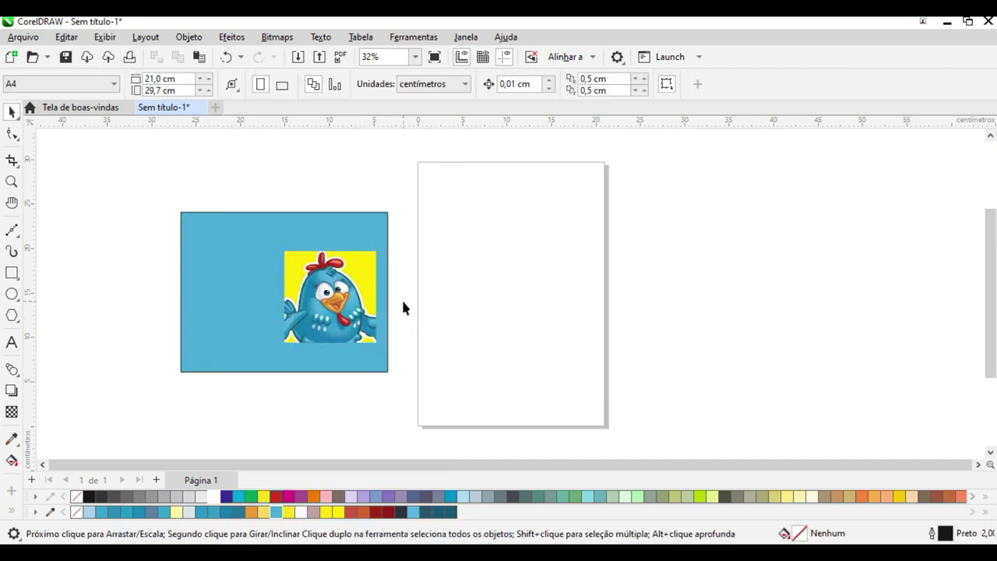
Try the document palette's yellow, R248 G215 B91, on the rectangle and fill it with the palette's orange
{"action": "left_click", "coordinate": [221, 270]}
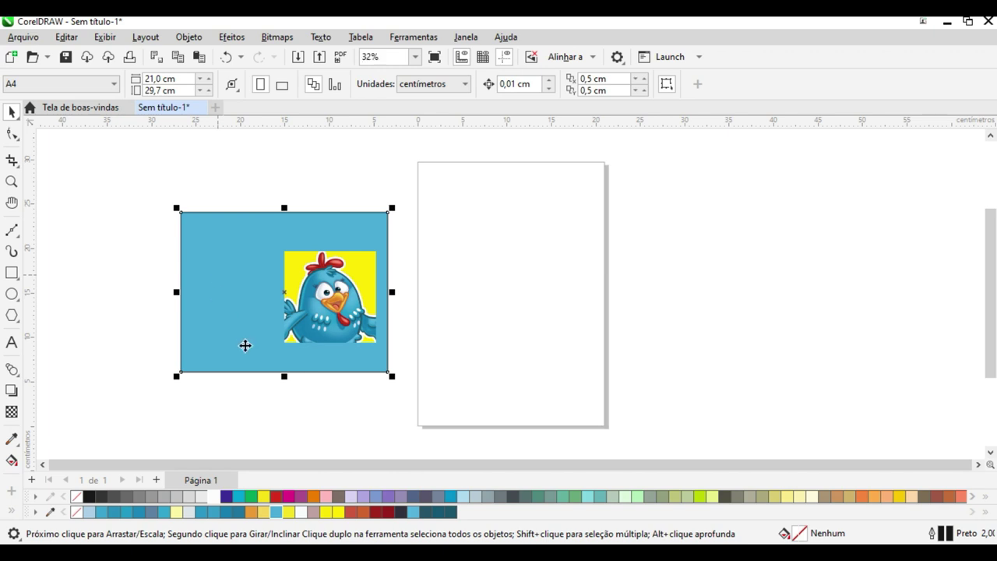
{"action": "left_click", "coordinate": [265, 513]}
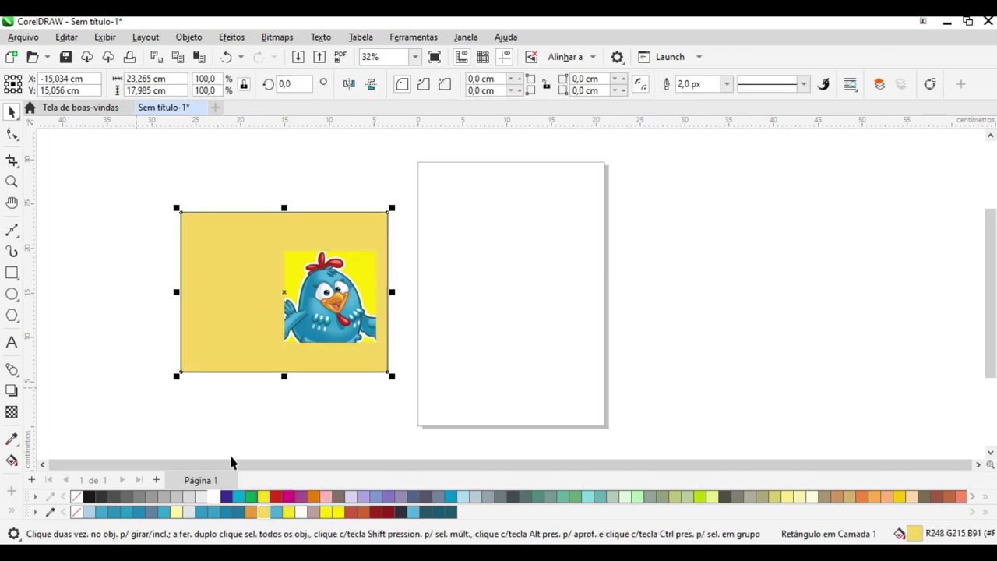
{"action": "left_click", "coordinate": [251, 512]}
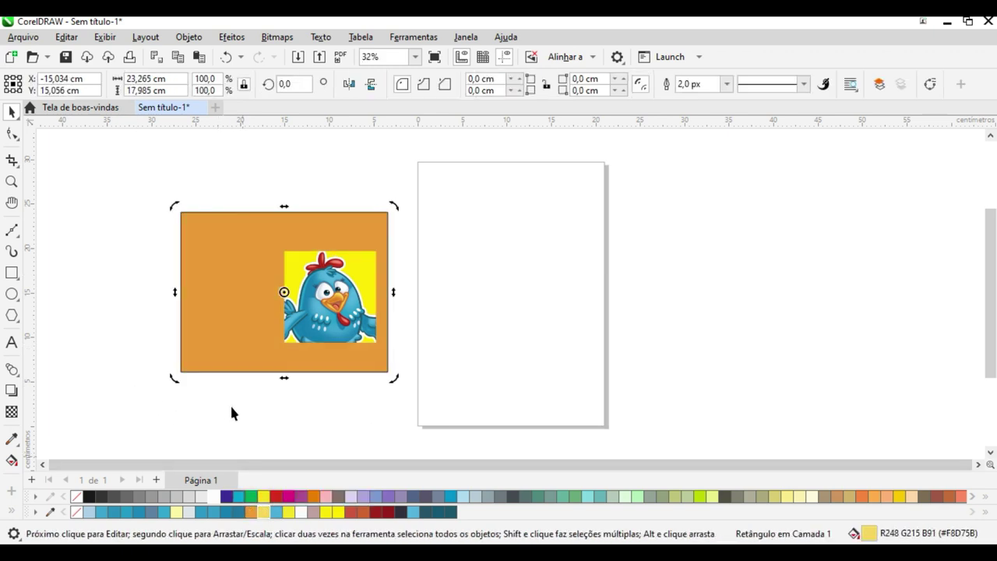
{"action": "left_click", "coordinate": [230, 404]}
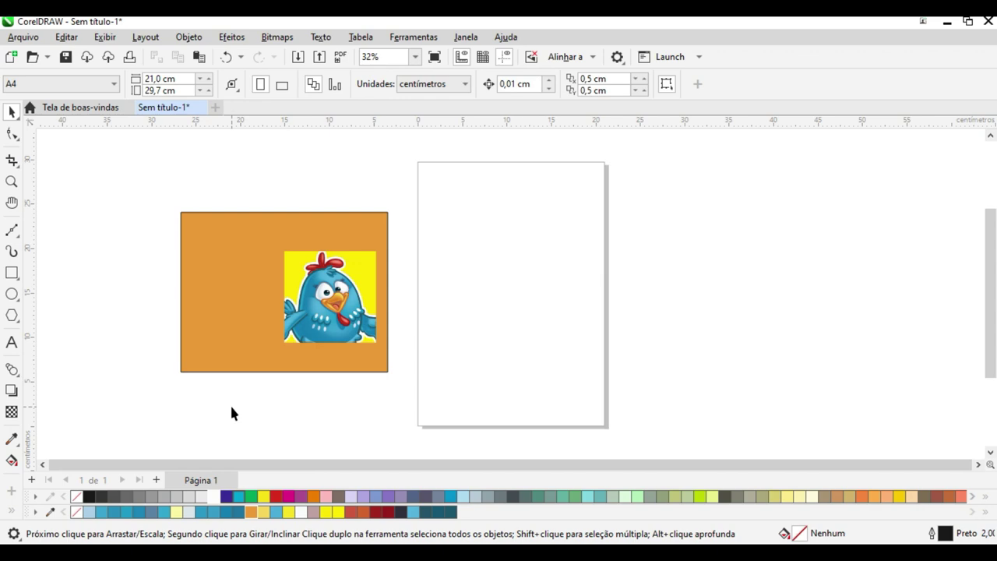
Switch to Chrome, browse the comunidadeweb Instagram profile and its reels, and return to CorelDRAW
{"action": "key", "text": "alt+Tab"}
{"action": "left_click", "coordinate": [116, 28]}
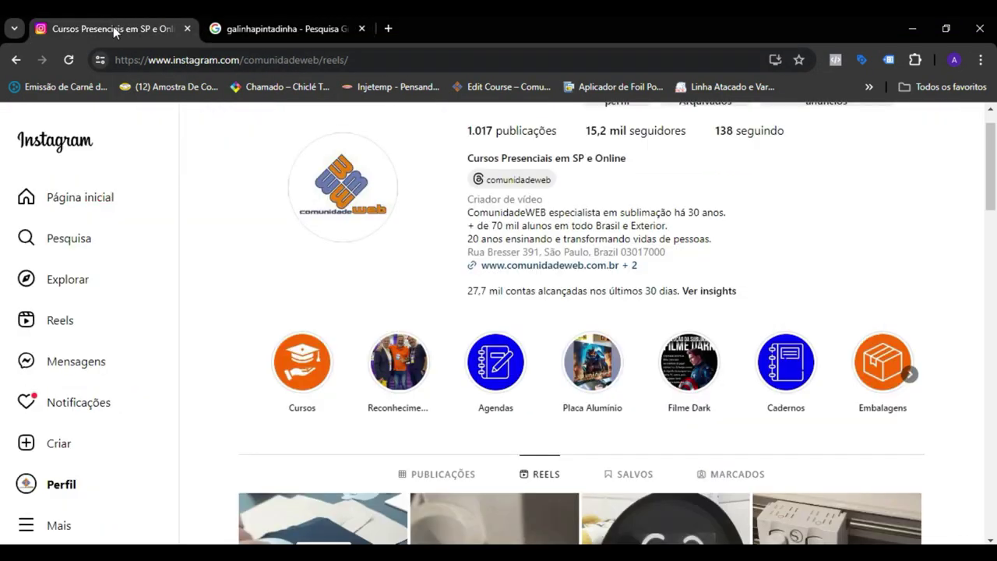
{"action": "scroll", "coordinate": [994, 180], "scroll_direction": "up", "scroll_amount": 1}
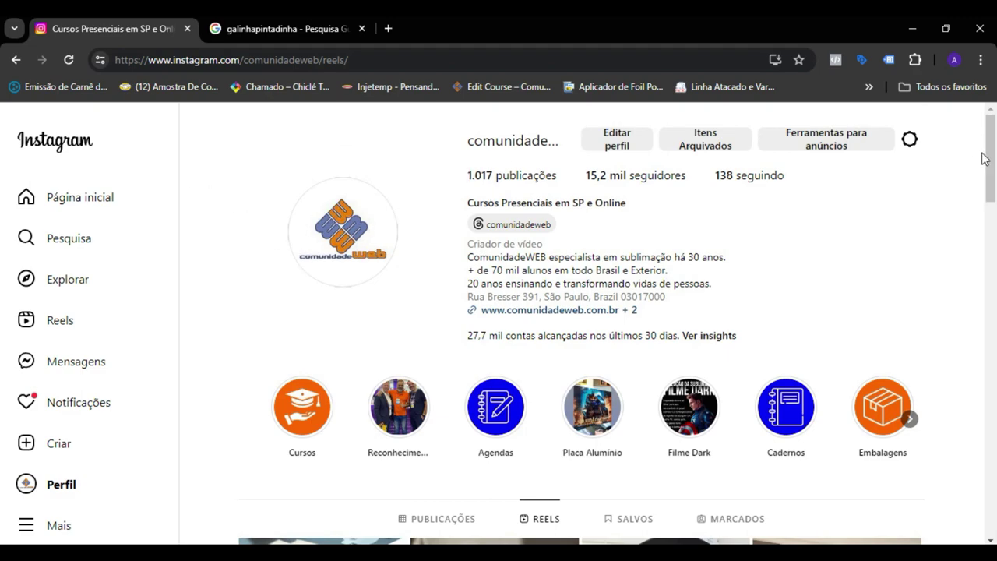
{"action": "scroll", "coordinate": [995, 245], "scroll_direction": "down", "scroll_amount": 7}
{"action": "scroll", "coordinate": [995, 246], "scroll_direction": "up", "scroll_amount": 3}
{"action": "scroll", "coordinate": [995, 265], "scroll_direction": "down", "scroll_amount": 5}
{"action": "scroll", "coordinate": [994, 282], "scroll_direction": "up", "scroll_amount": 7}
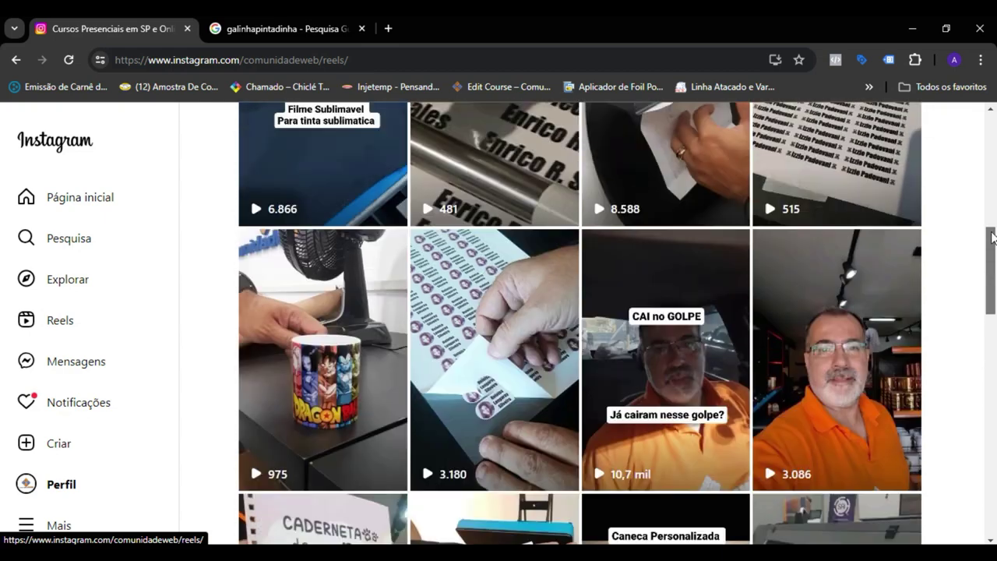
{"action": "left_click", "coordinate": [220, 31]}
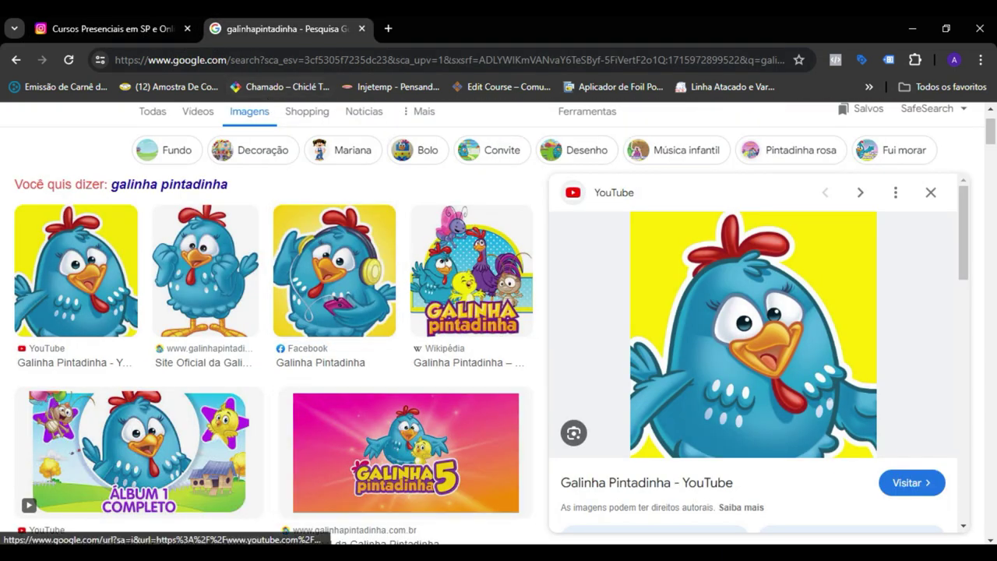
{"action": "key", "text": "alt+Tab"}
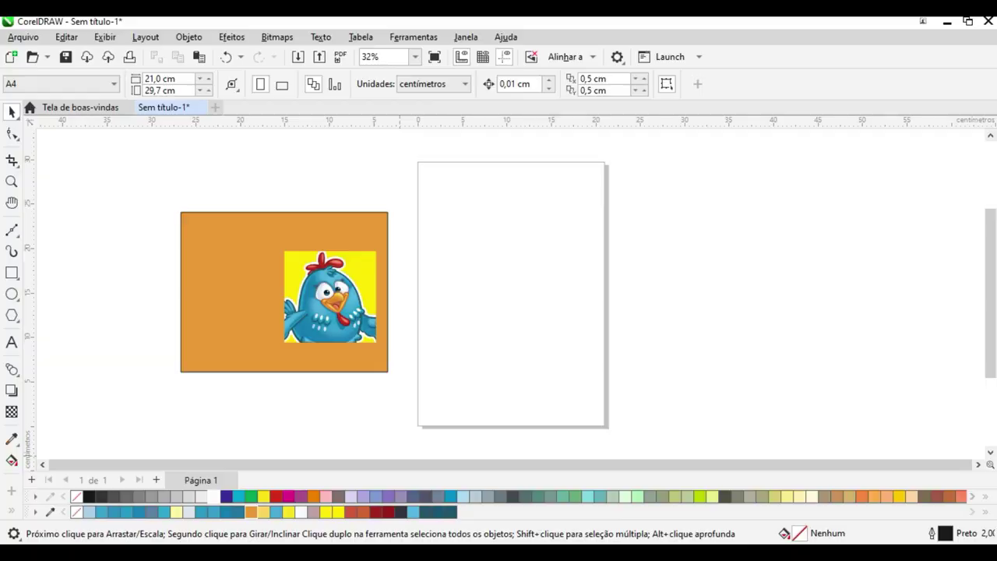
{"action": "key", "text": "alt+Tab"}
{"action": "left_click", "coordinate": [390, 27]}
{"action": "type", "text": "www.comunidadeweb.com.b"}
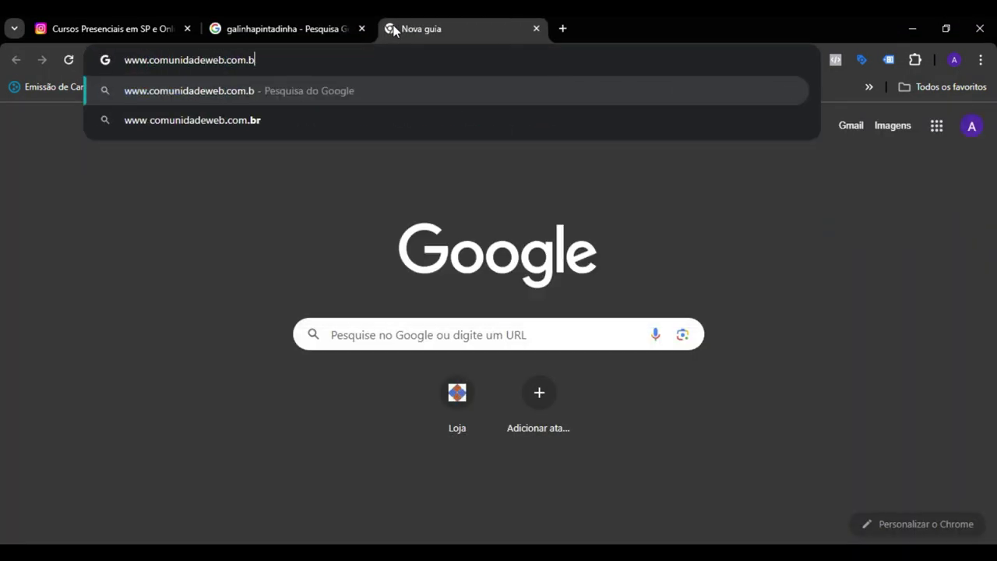
{"action": "type", "text": "r"}
{"action": "key", "text": "Return"}
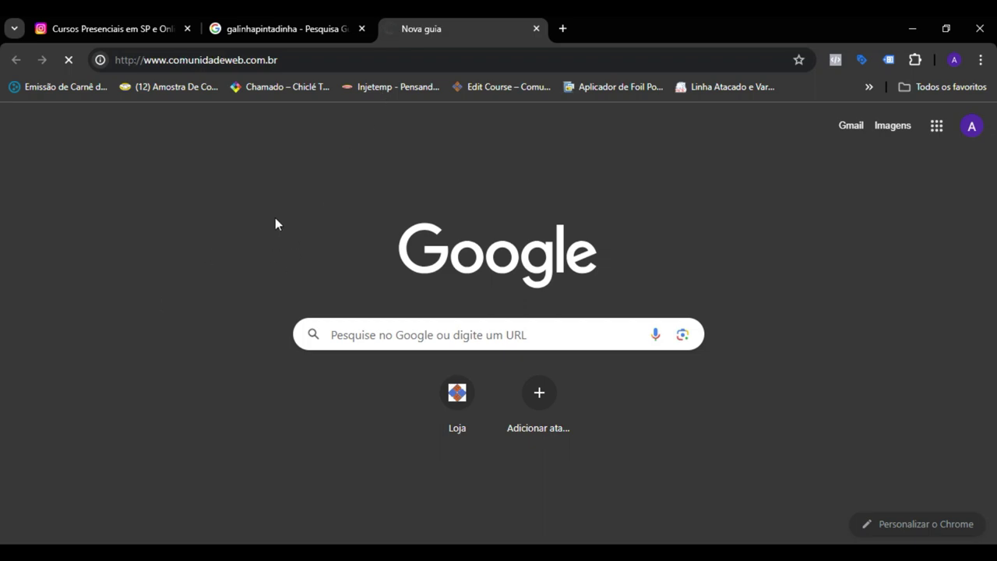
View the product page of the Corel Draw online course on the Comunidadeweb site and return to the course list
{"action": "scroll", "coordinate": [117, 320], "scroll_direction": "down", "scroll_amount": 5}
{"action": "scroll", "coordinate": [117, 319], "scroll_direction": "down", "scroll_amount": 2}
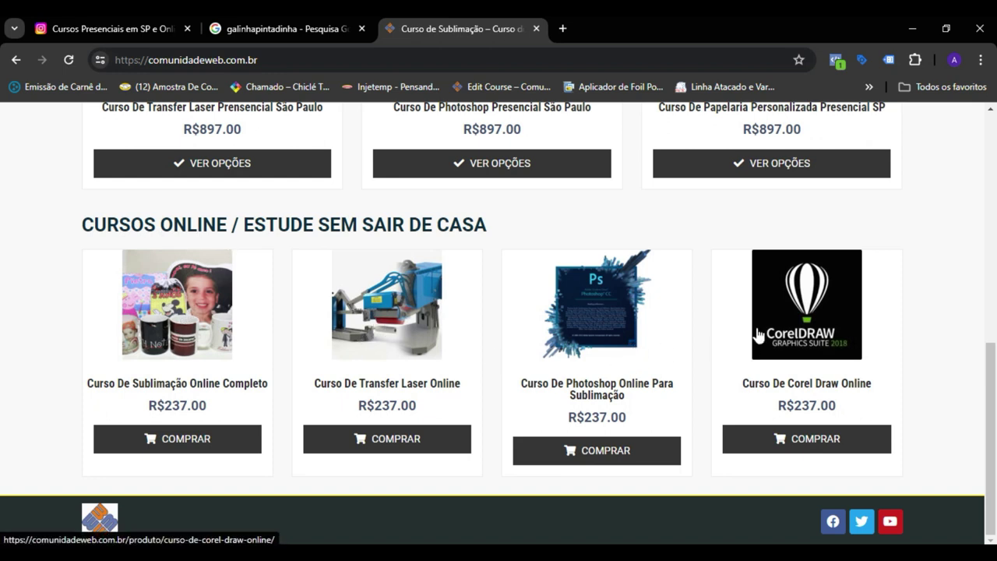
{"action": "left_click", "coordinate": [827, 324]}
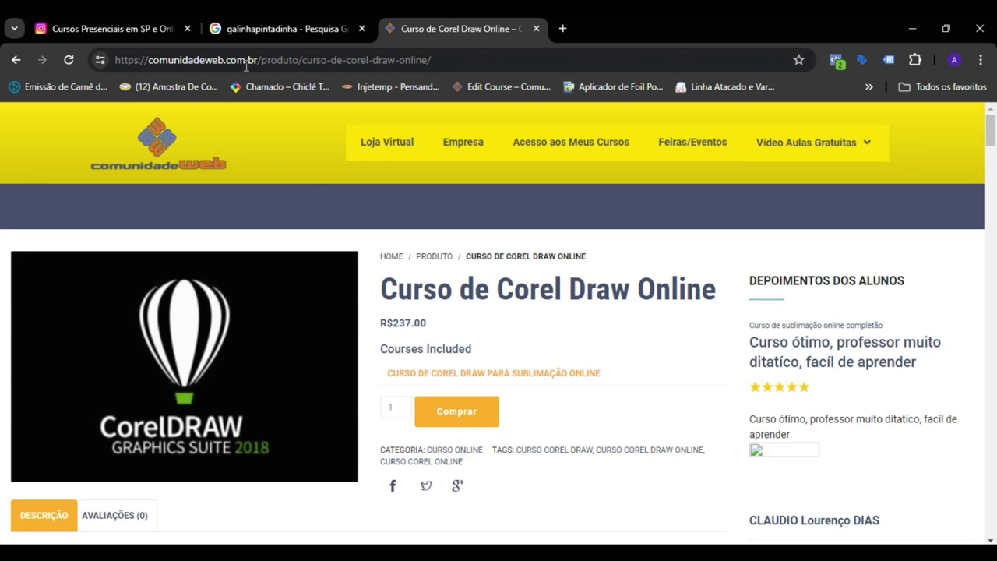
{"action": "left_click", "coordinate": [17, 61]}
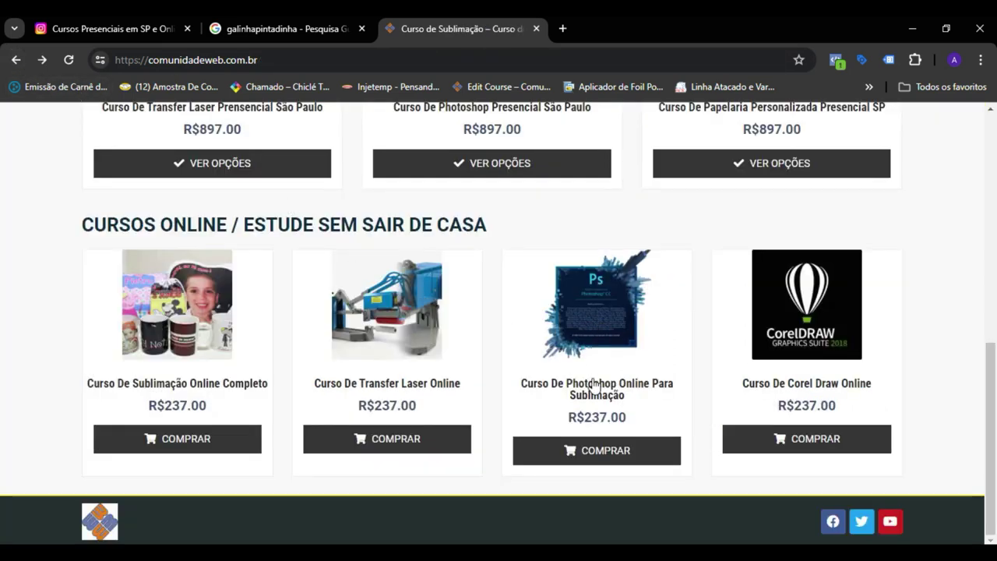